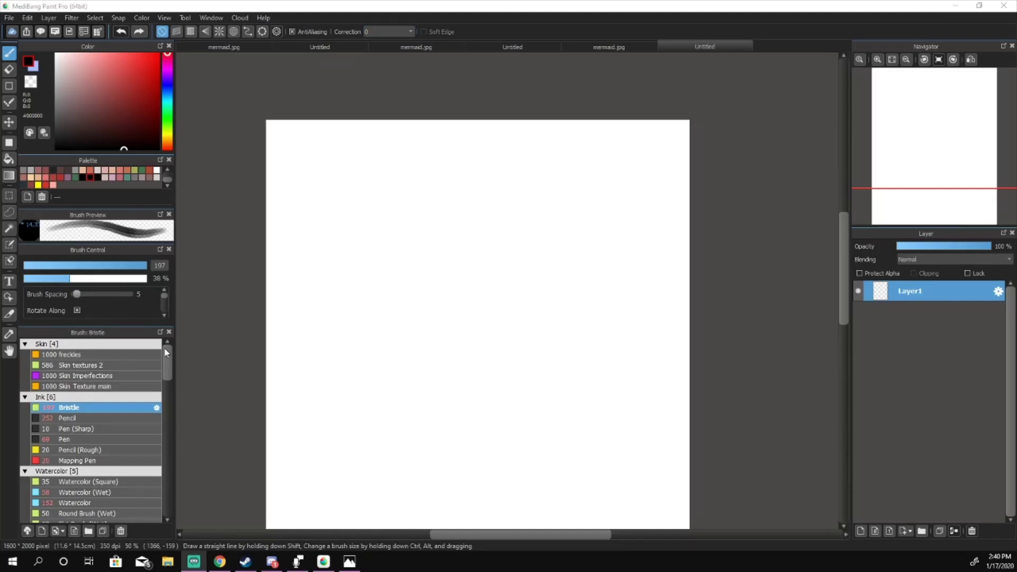
pyautogui.moveTo(166, 350)
pyautogui.mouseDown()
pyautogui.moveTo(171, 461)
pyautogui.moveTo(171, 362)
pyautogui.mouseUp()
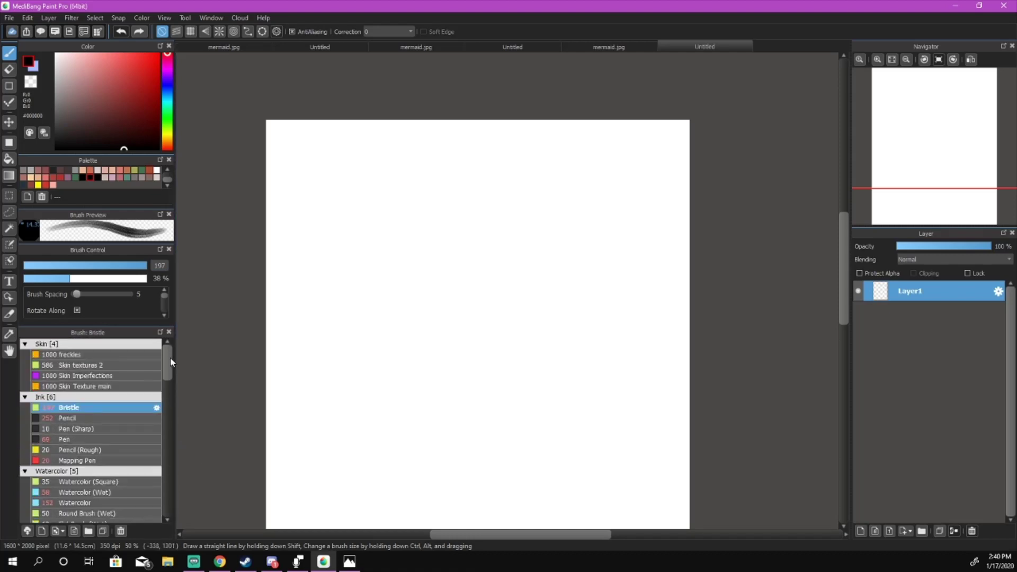
# Add the Strawberry material from Cloud Materials to the brush collection.
pyautogui.click(27, 531)
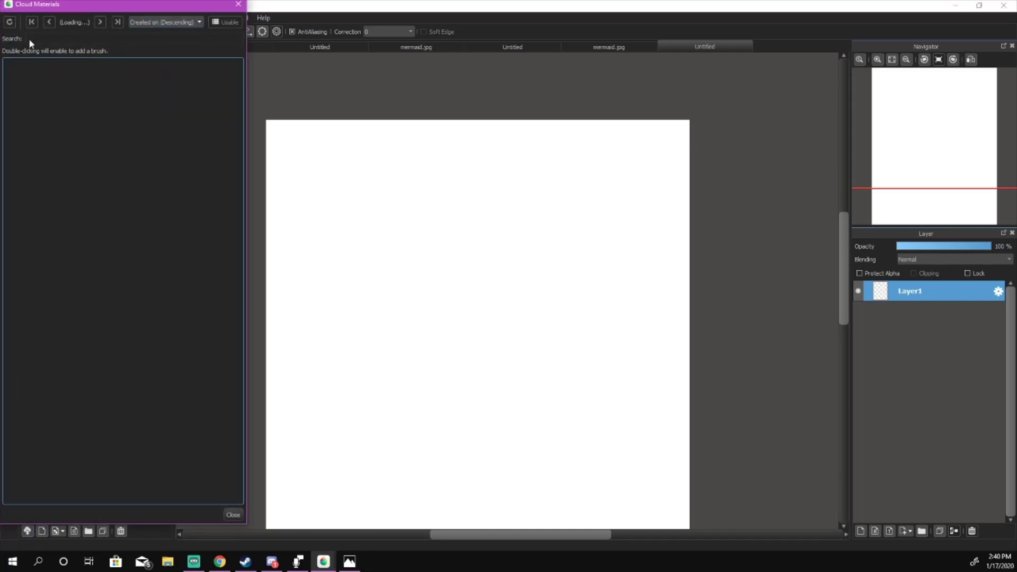
pyautogui.scroll(-5, 106, 334)
pyautogui.scroll(-2, 106, 334)
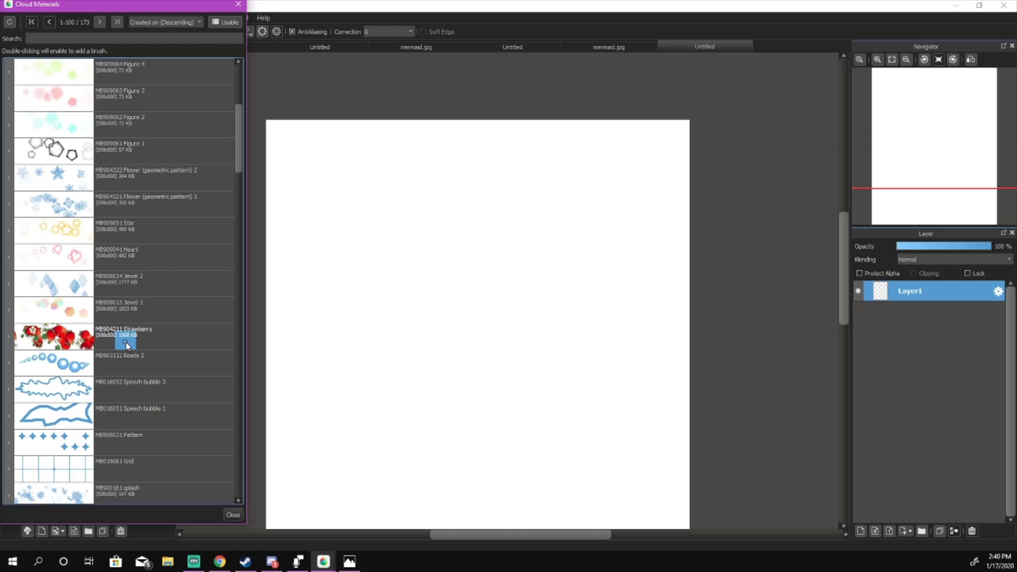
pyautogui.click(105, 336)
pyautogui.click(234, 514)
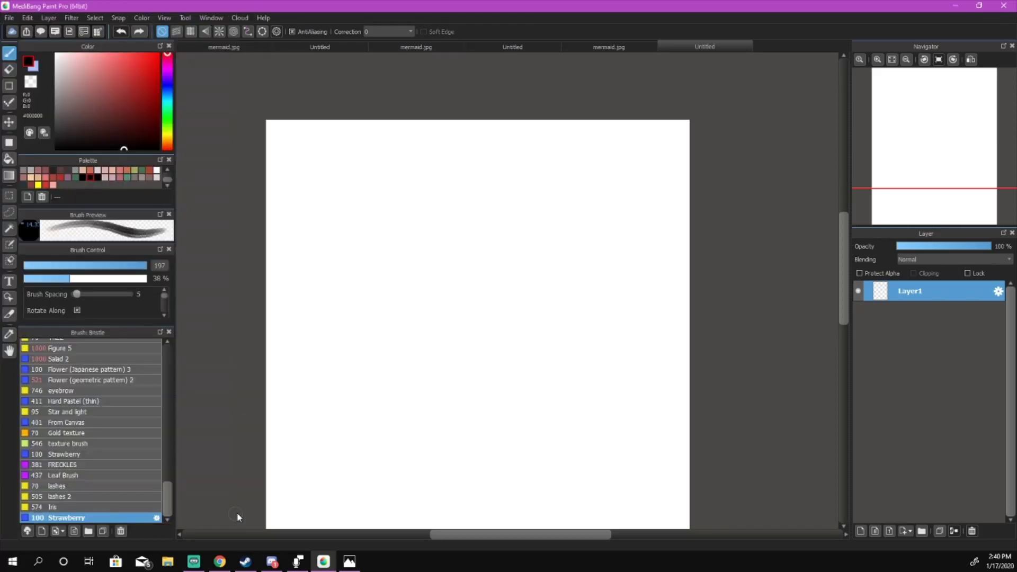
# Test-stamp a band of strawberries with the Strawberry brush, then undo it.
pyautogui.click(545, 370)
pyautogui.click(278, 380)
pyautogui.moveTo(278, 380); pyautogui.dragTo(658, 111)
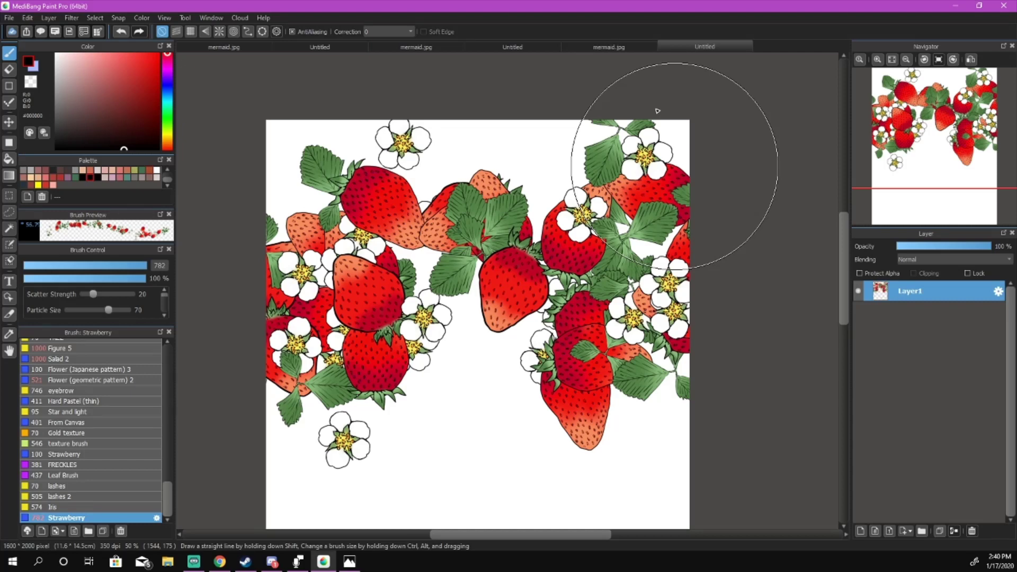
pyautogui.hotkey('ctrl', 'z')
pyautogui.click(89, 370)
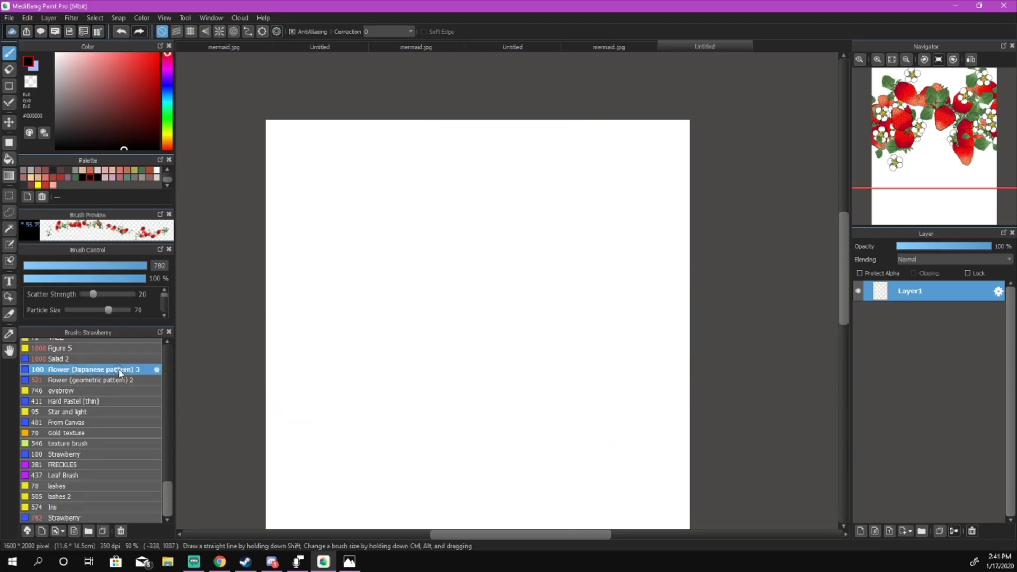
# Test the Flower 3, Salad 2 and Hard Pastel (thin) brushes, undoing each stroke.
pyautogui.moveTo(334, 330); pyautogui.dragTo(628, 194)
pyautogui.hotkey('ctrl', 'z')
pyautogui.click(91, 359)
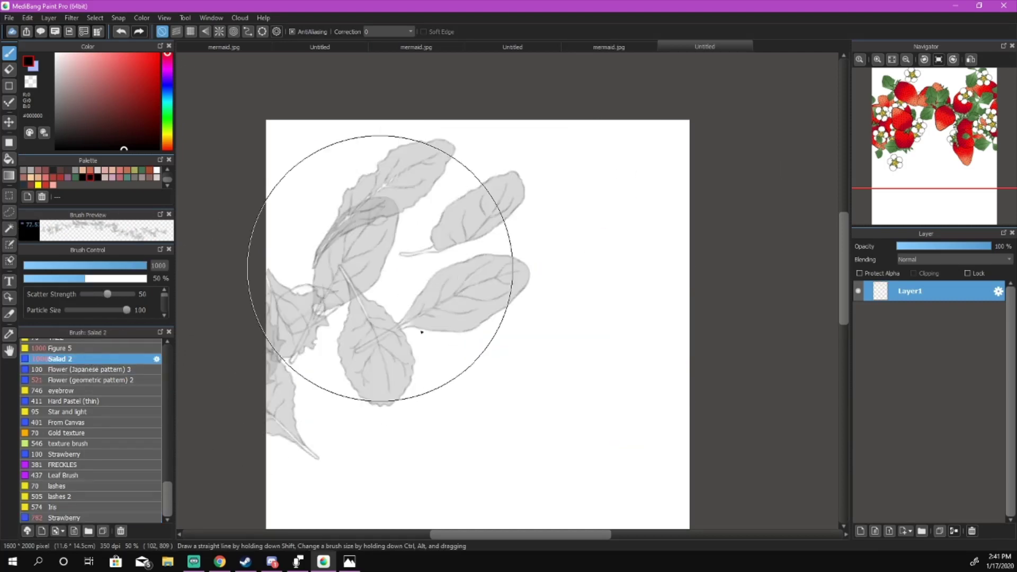
pyautogui.moveTo(373, 262); pyautogui.dragTo(700, 159)
pyautogui.hotkey('ctrl', 'z')
pyautogui.click(93, 392)
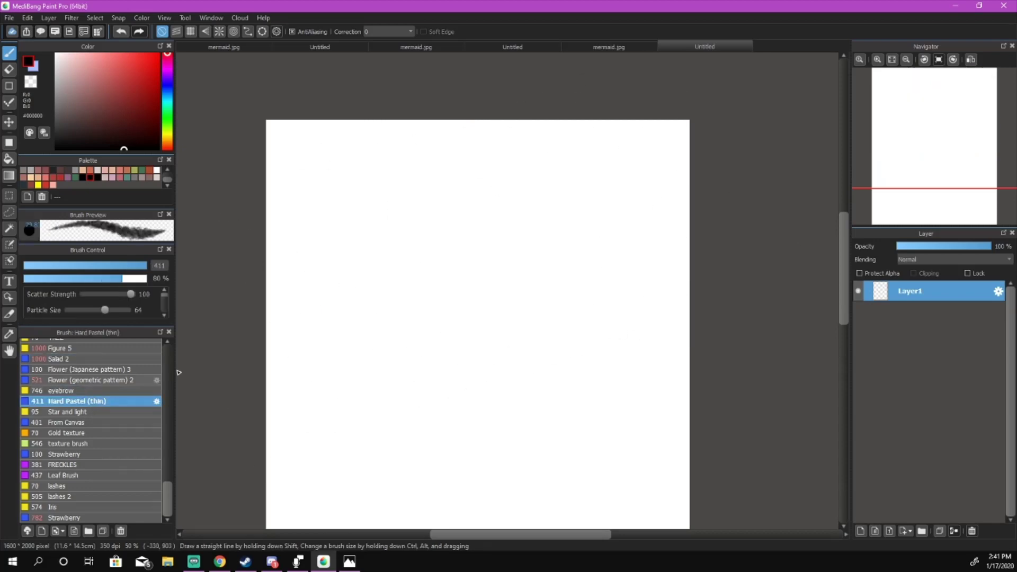
pyautogui.moveTo(314, 358); pyautogui.dragTo(588, 222)
pyautogui.hotkey('ctrl', 'z')
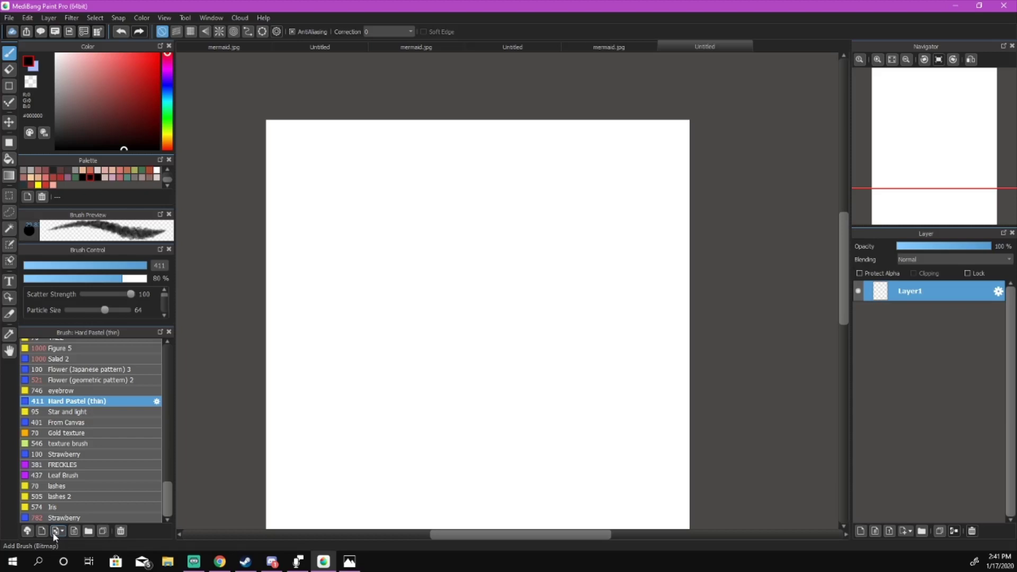
# Switch between the mermaid.jpg and untitled document tabs.
pyautogui.click(422, 49)
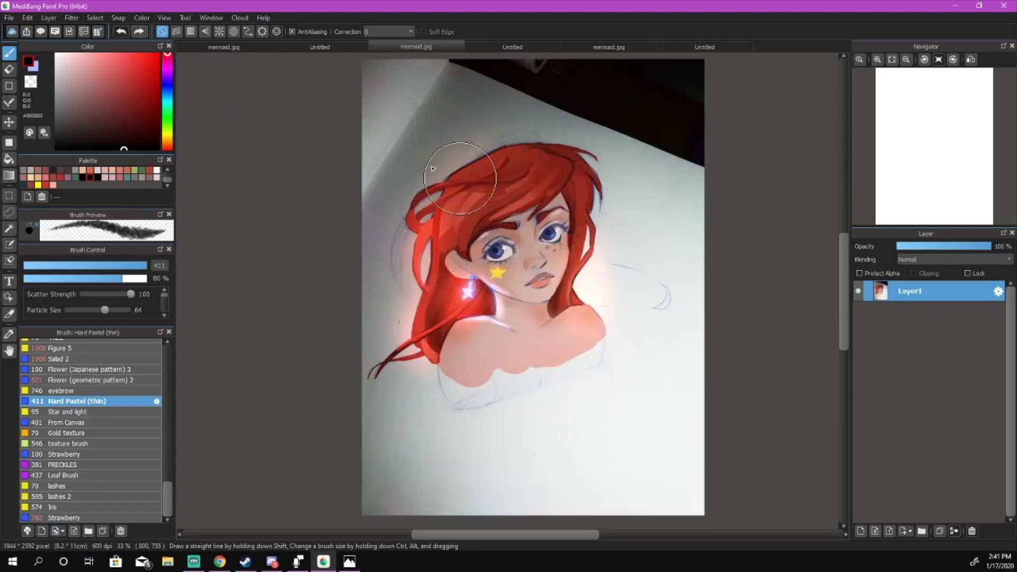
pyautogui.click(512, 47)
pyautogui.click(705, 47)
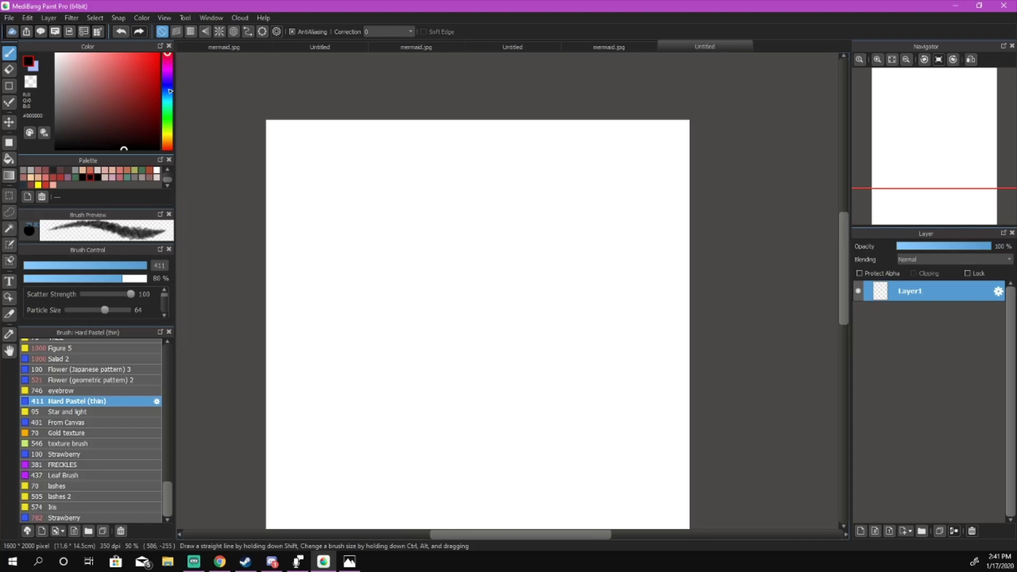
# Open mermaid.jpg again via File > Open, confirming the already-opened prompt.
pyautogui.click(9, 18)
pyautogui.click(32, 90)
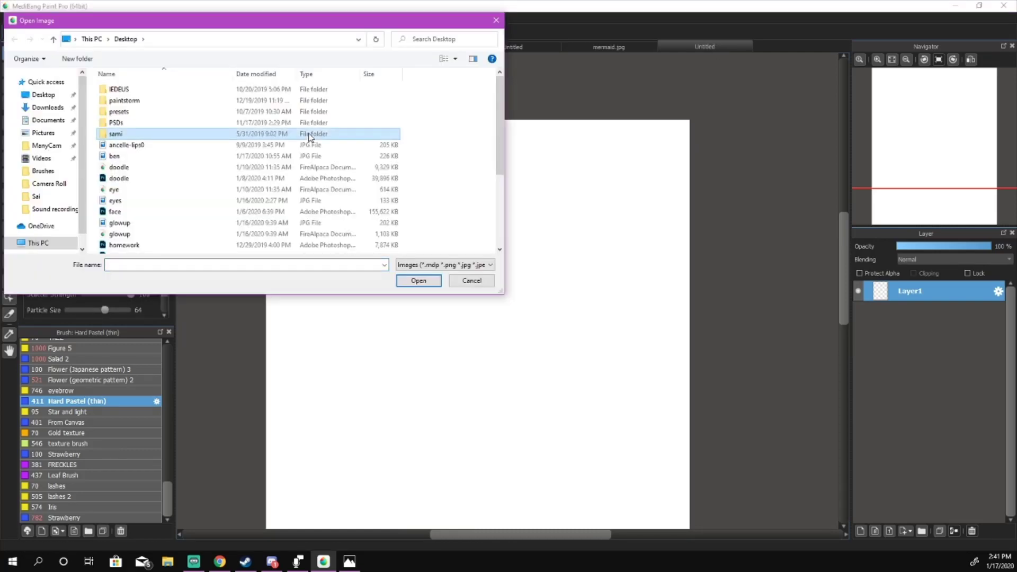
pyautogui.scroll(-3, 310, 139)
pyautogui.click(310, 136)
pyautogui.doubleClick(311, 136)
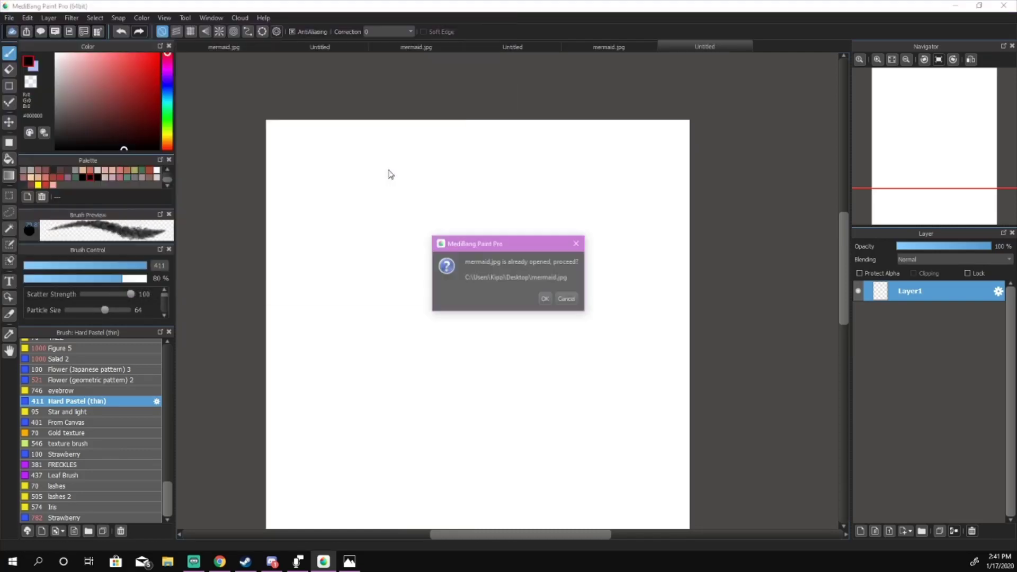
pyautogui.click(547, 300)
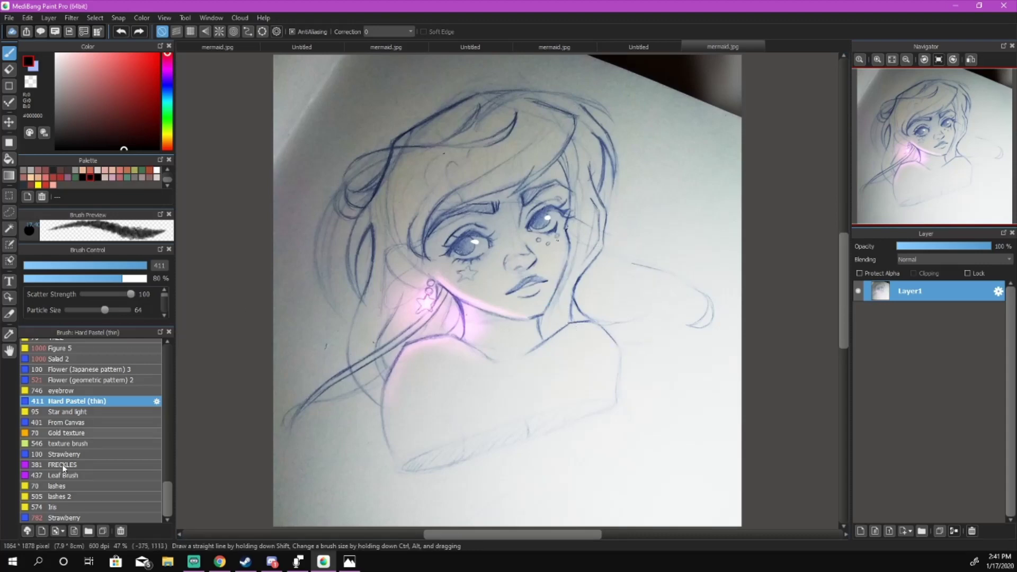
# Create a bitmap brush named mermaid from the sketch, accepting the size warning.
pyautogui.click(57, 531)
pyautogui.click(103, 518)
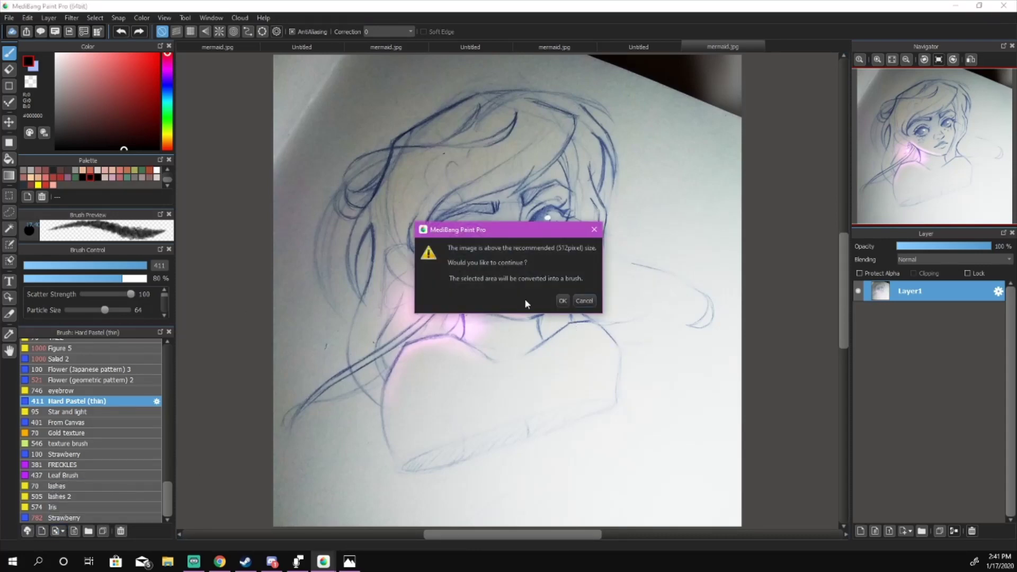
pyautogui.click(563, 302)
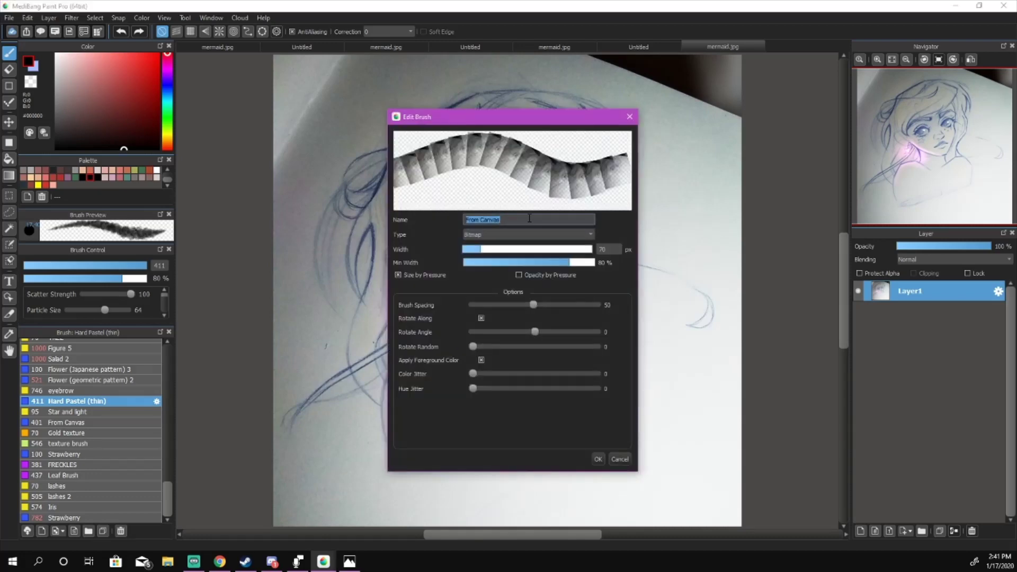
pyautogui.press('Return')
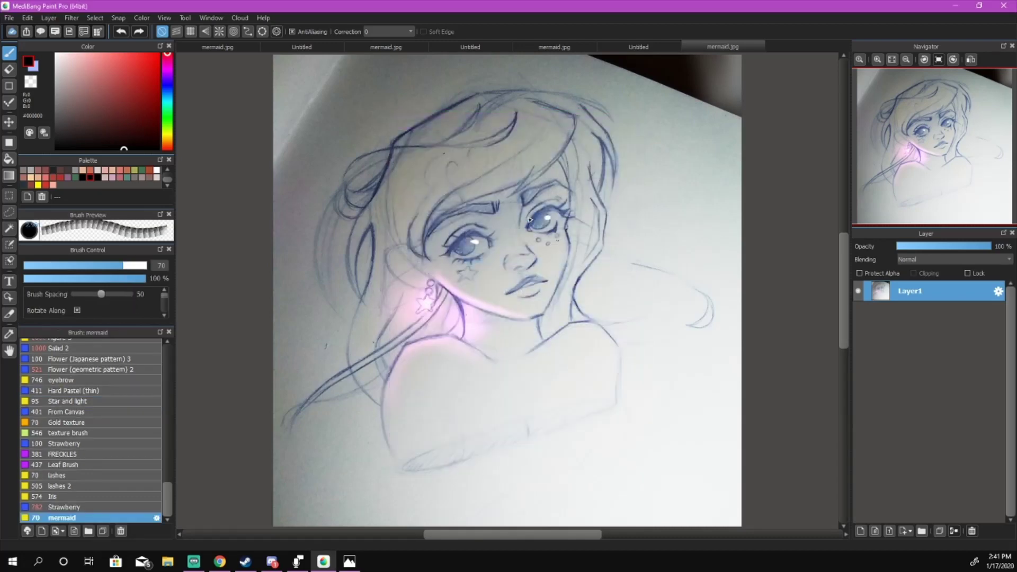
# Clear the layer, enlarge the mermaid brush to 1000, and stamp three copies.
pyautogui.press('Delete')
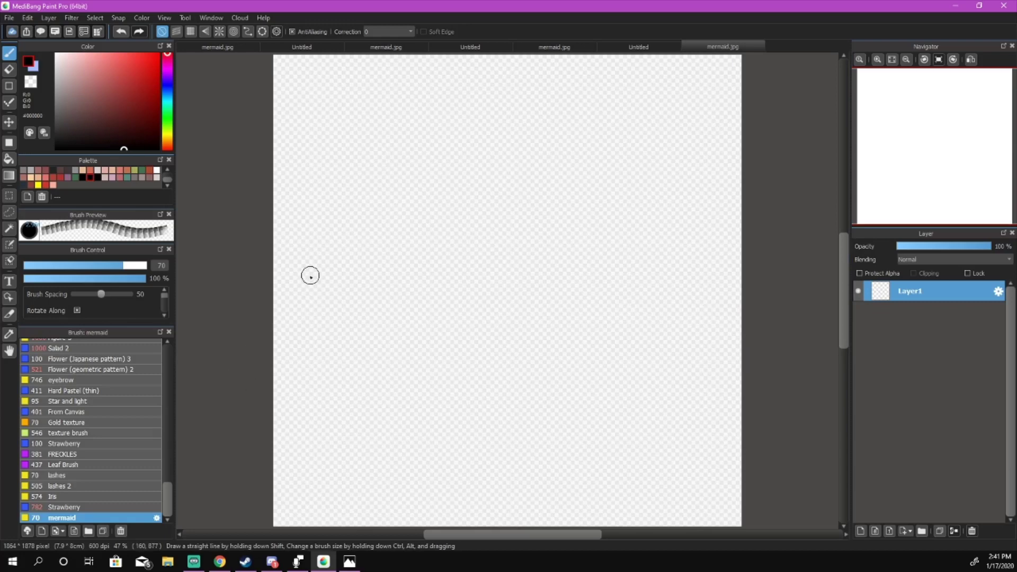
pyautogui.moveTo(692, 310); pyautogui.dragTo(793, 385)
pyautogui.click(397, 262)
pyautogui.click(525, 239)
pyautogui.click(615, 342)
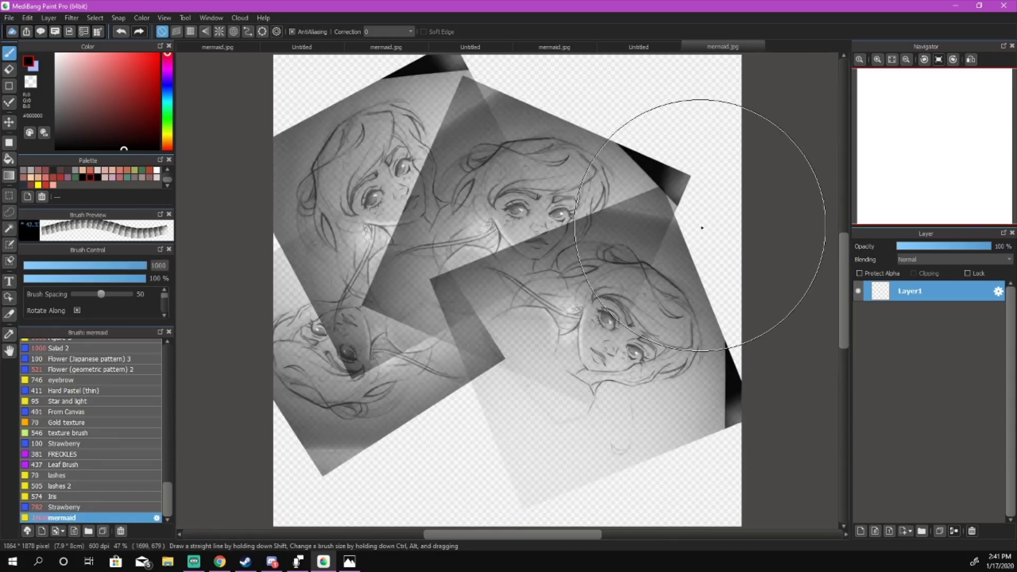
# Clear the stamps and turn off foreground-colour tinting for the mermaid brush.
pyautogui.press('Delete')
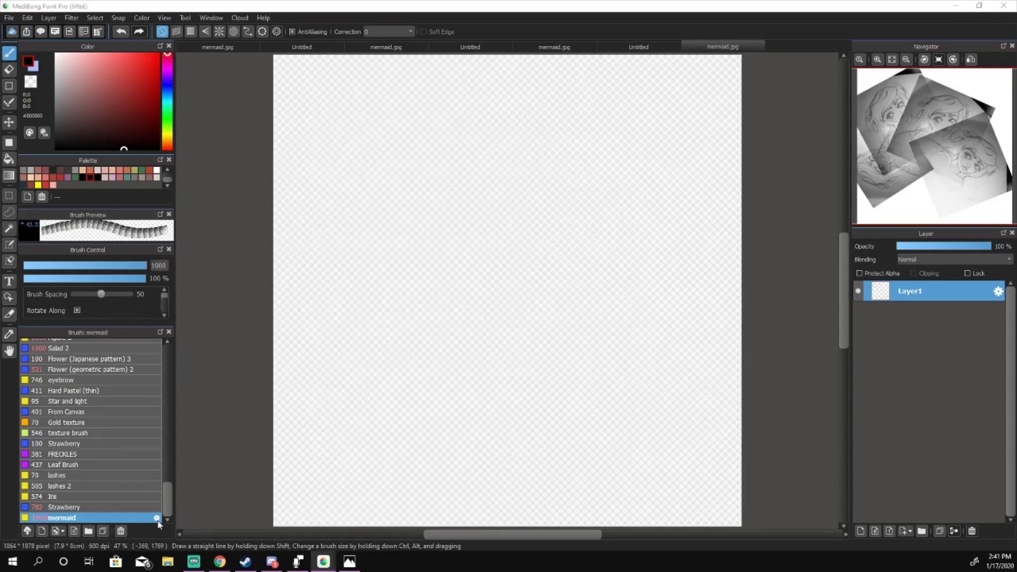
pyautogui.click(157, 519)
pyautogui.click(481, 360)
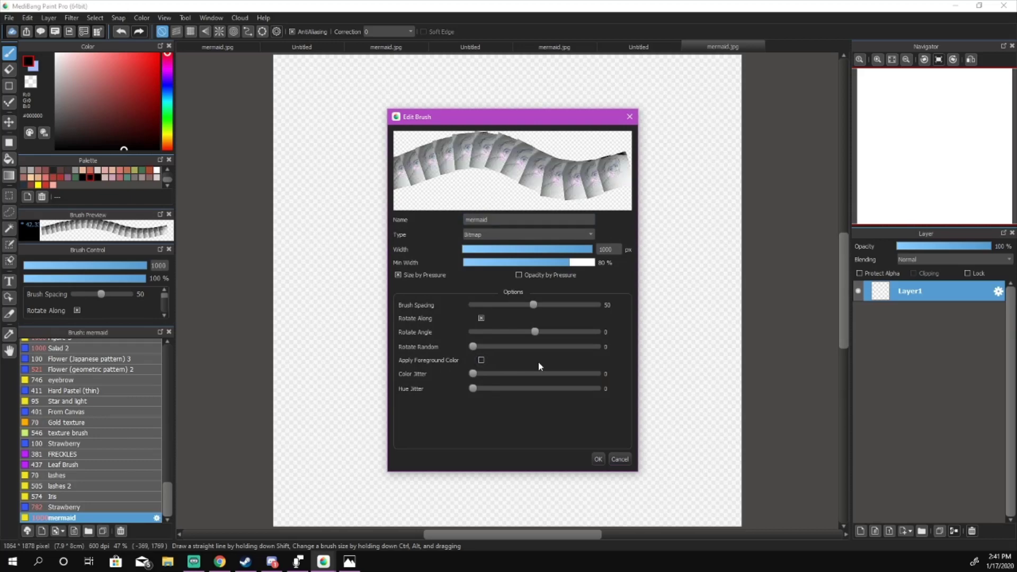
# Stamp four rotated full-colour mermaid images, then undo them.
pyautogui.click(597, 459)
pyautogui.click(453, 278)
pyautogui.click(540, 192)
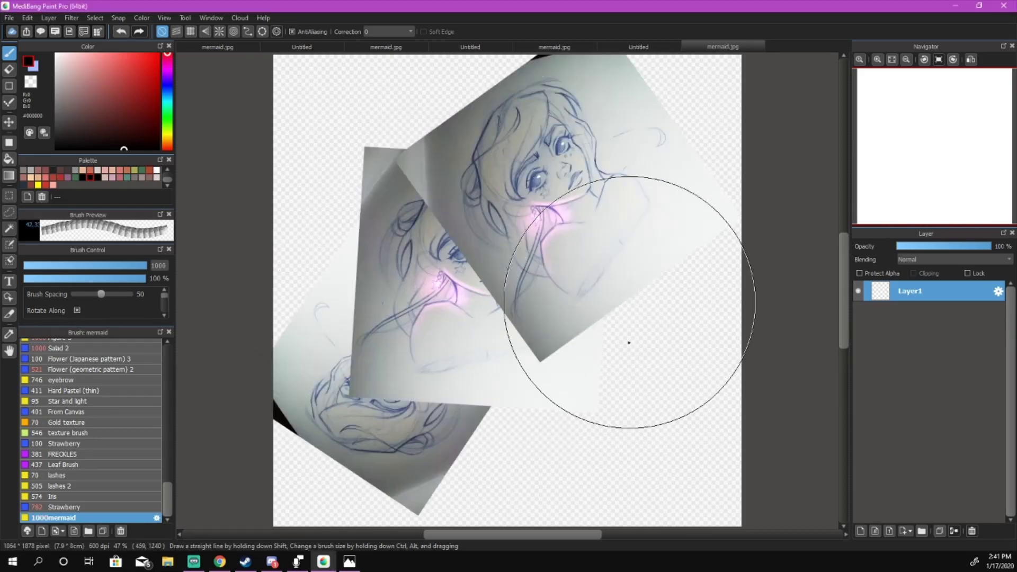
pyautogui.click(652, 318)
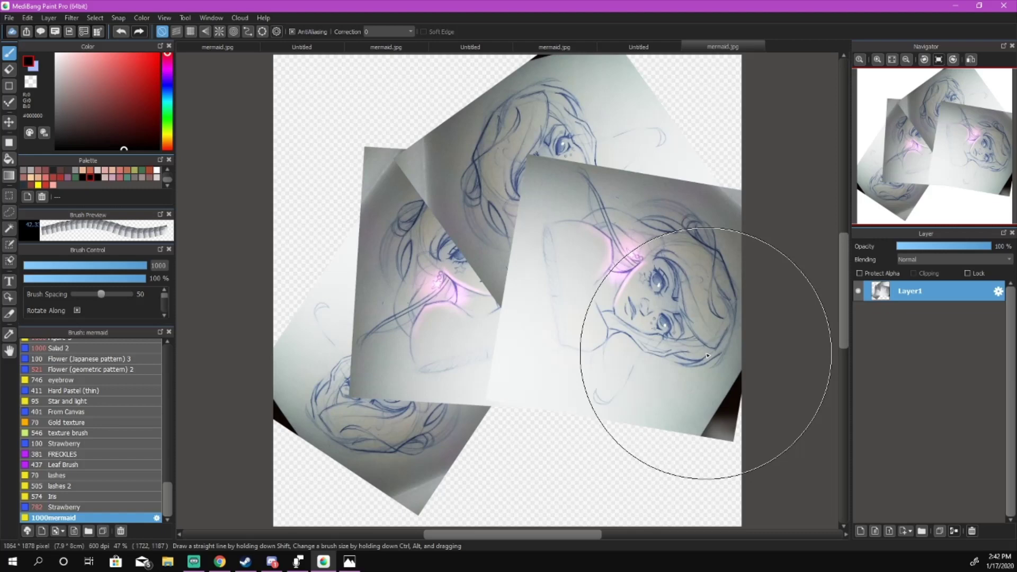
pyautogui.hotkey('ctrl', 'z')
pyautogui.scroll(5, 96, 429)
# Draw one large and several small black hearts with a shrunken Pencil brush.
pyautogui.click(109, 417)
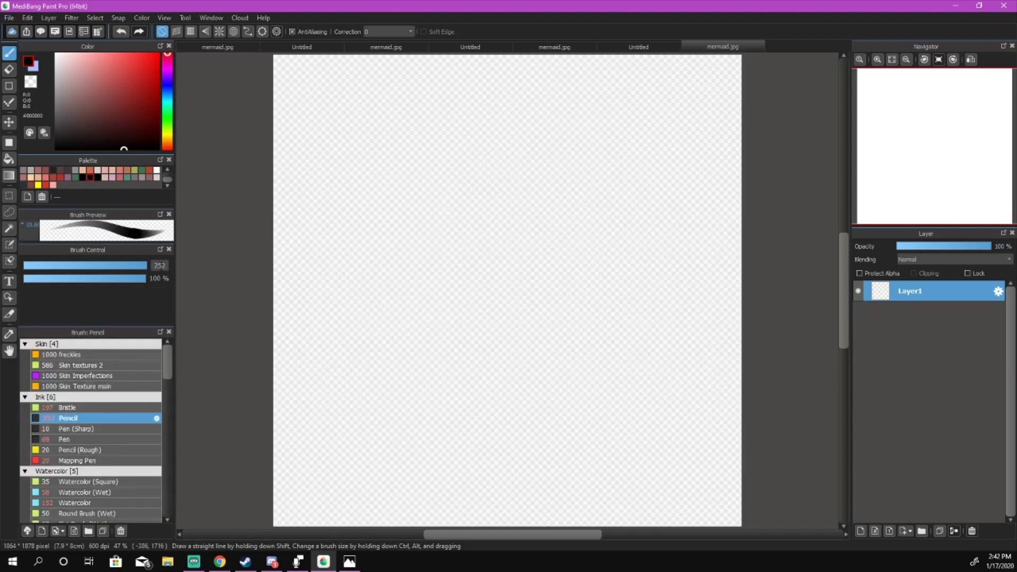
pyautogui.moveTo(525, 279)
pyautogui.mouseDown()
pyautogui.moveTo(493, 300)
pyautogui.moveTo(466, 287)
pyautogui.moveTo(475, 290)
pyautogui.moveTo(430, 301)
pyautogui.mouseUp()
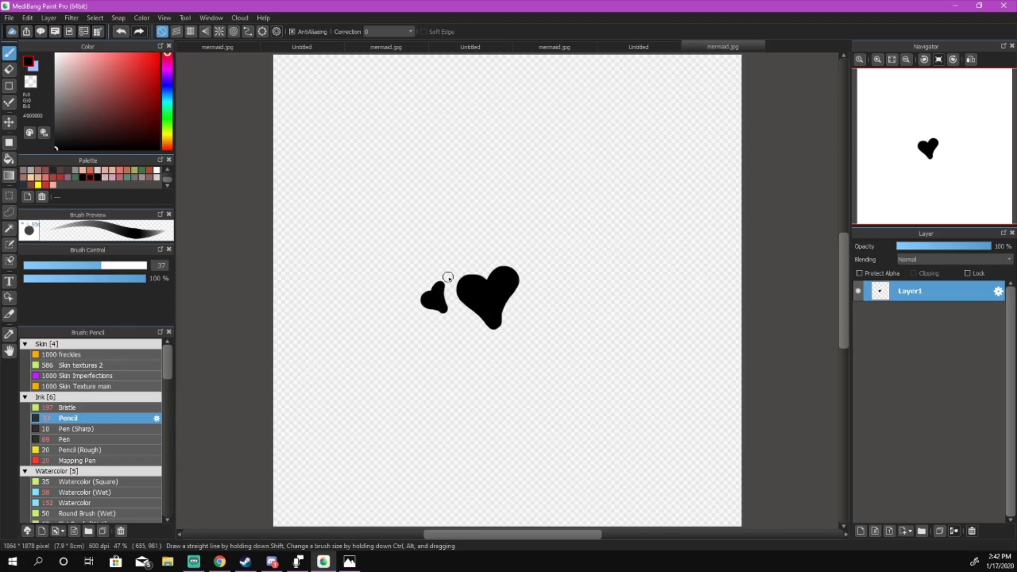
pyautogui.moveTo(529, 344)
pyautogui.mouseDown()
pyautogui.moveTo(527, 306)
pyautogui.moveTo(537, 318)
pyautogui.mouseUp()
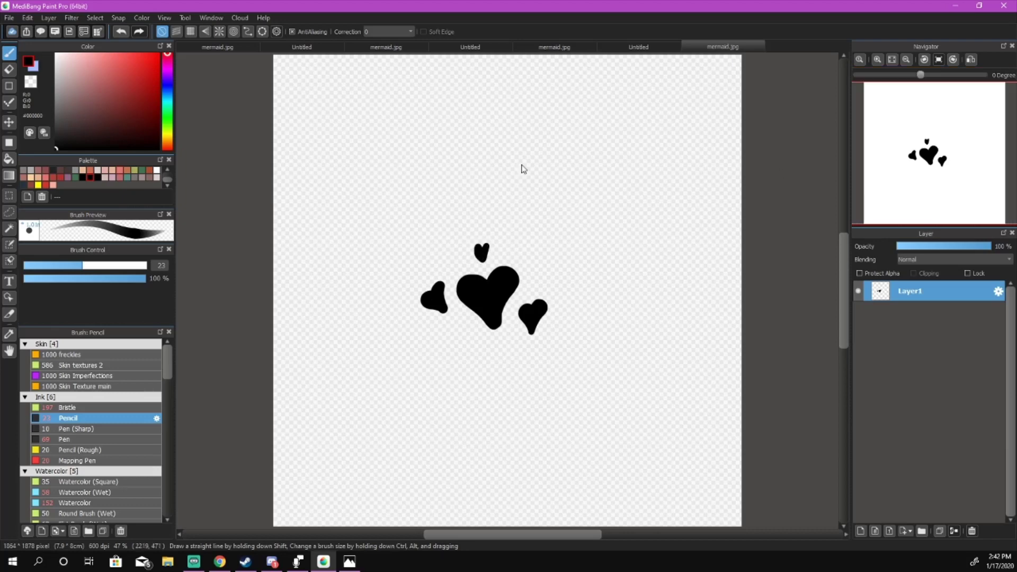
# Lasso the hearts and save them as a Scatter Watercolor brush named bush.
pyautogui.click(9, 195)
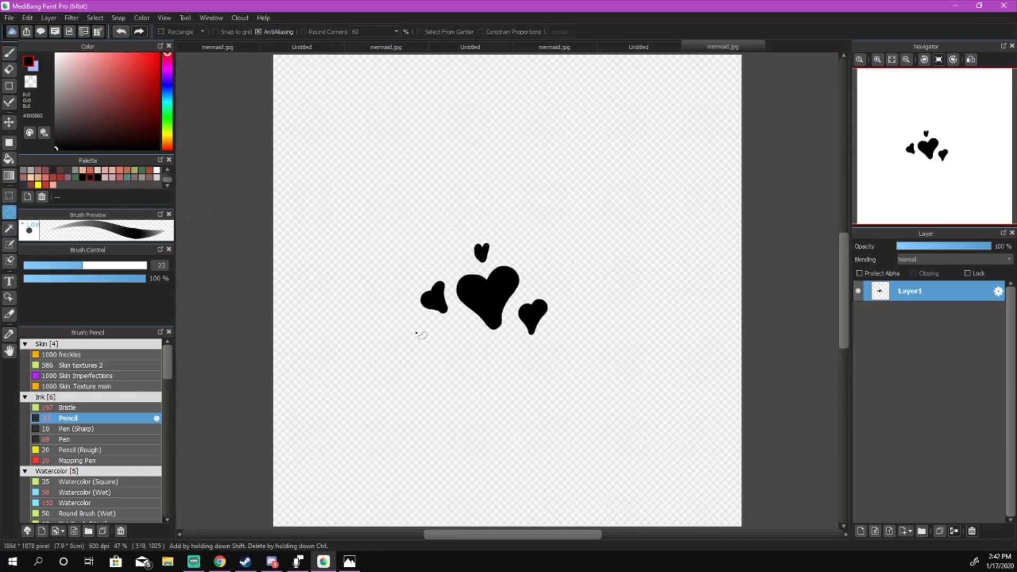
pyautogui.moveTo(413, 326); pyautogui.dragTo(397, 318)
pyautogui.moveTo(382, 262)
pyautogui.mouseDown()
pyautogui.moveTo(581, 310)
pyautogui.moveTo(477, 382)
pyautogui.mouseUp()
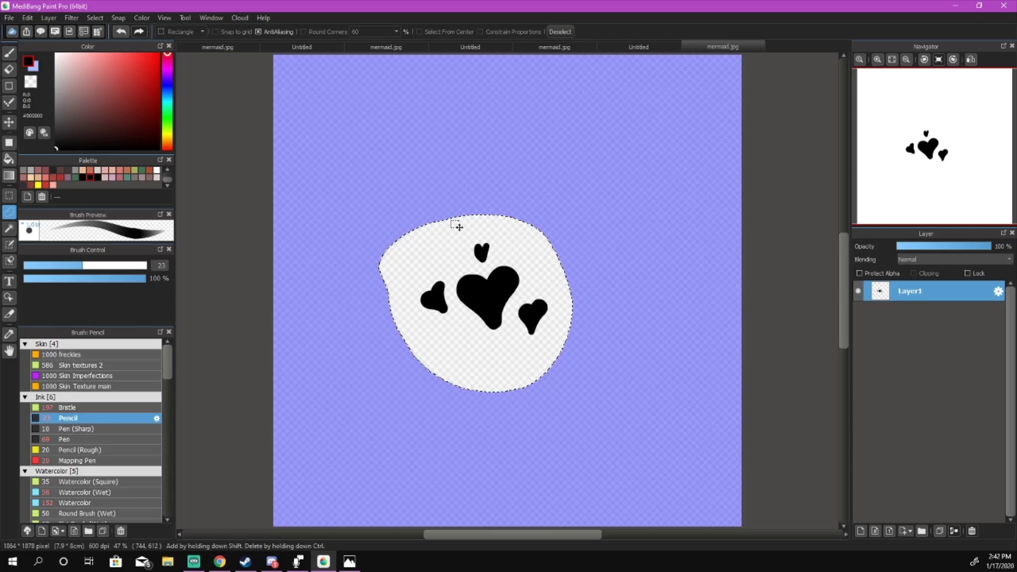
pyautogui.click(59, 531)
pyautogui.click(109, 490)
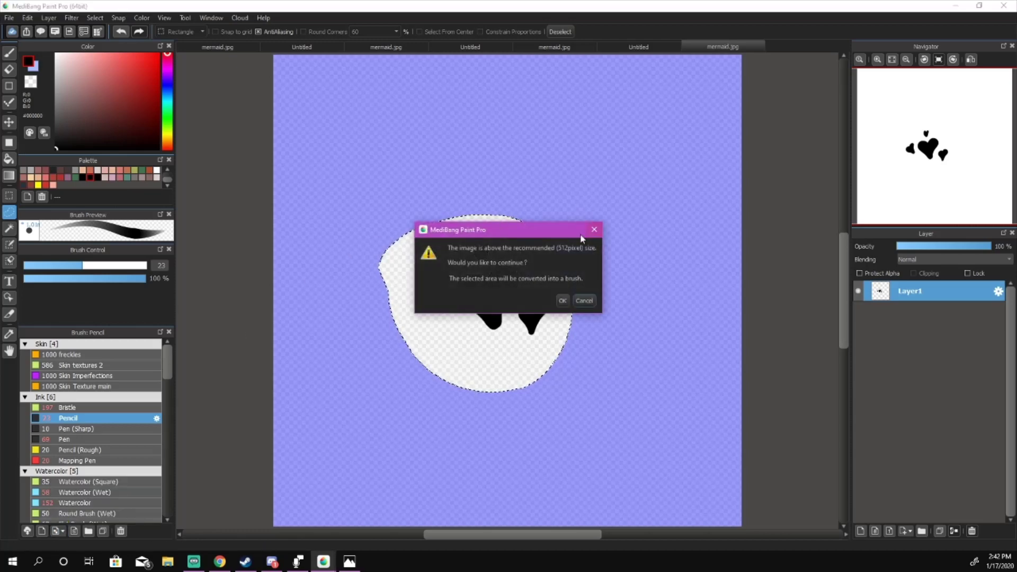
pyautogui.click(566, 299)
pyautogui.click(528, 234)
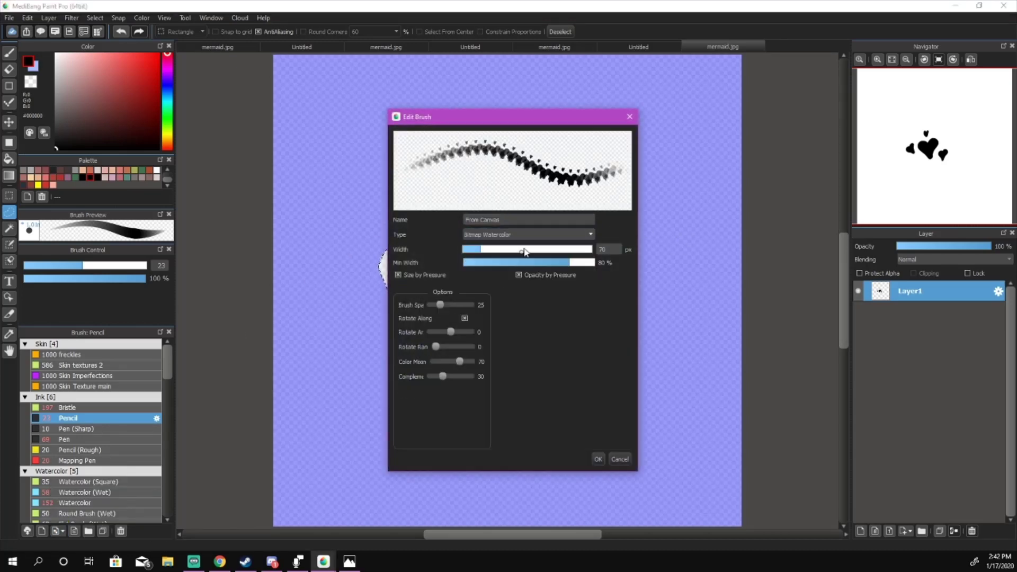
pyautogui.click(527, 235)
pyautogui.doubleClick(522, 222)
pyautogui.write('bush')
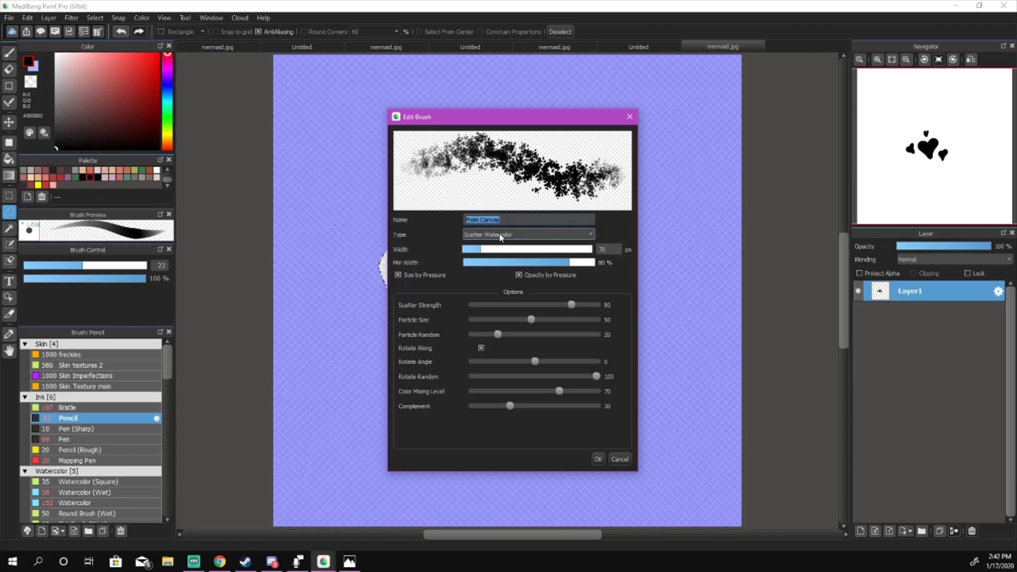
pyautogui.click(599, 459)
pyautogui.hotkey('ctrl', 'z')
# Deselect and paint a green bush shape at the canvas centre.
pyautogui.click(561, 31)
pyautogui.press('b')
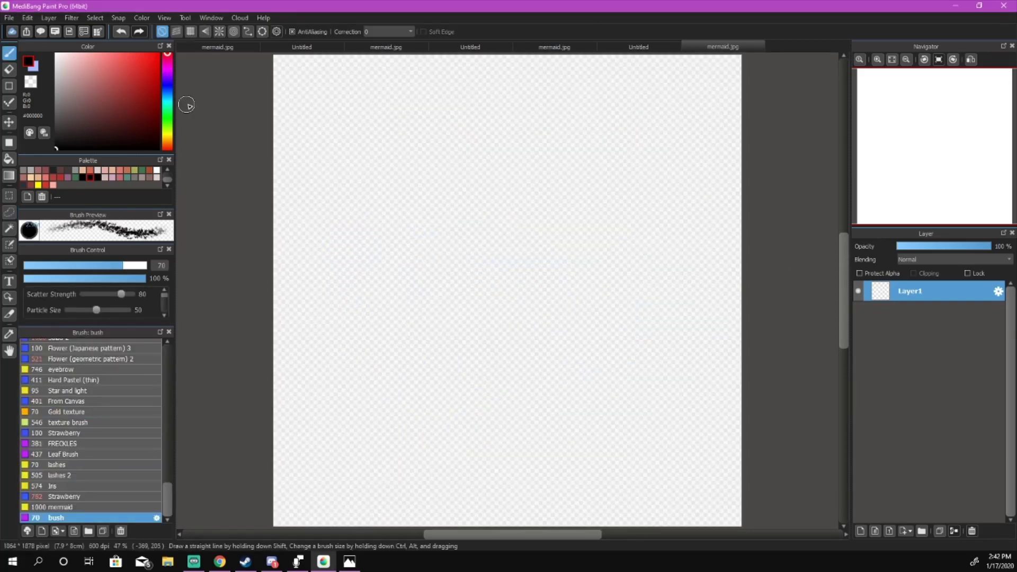
pyautogui.click(166, 119)
pyautogui.moveTo(585, 313)
pyautogui.mouseDown()
pyautogui.moveTo(514, 330)
pyautogui.moveTo(509, 373)
pyautogui.mouseUp()
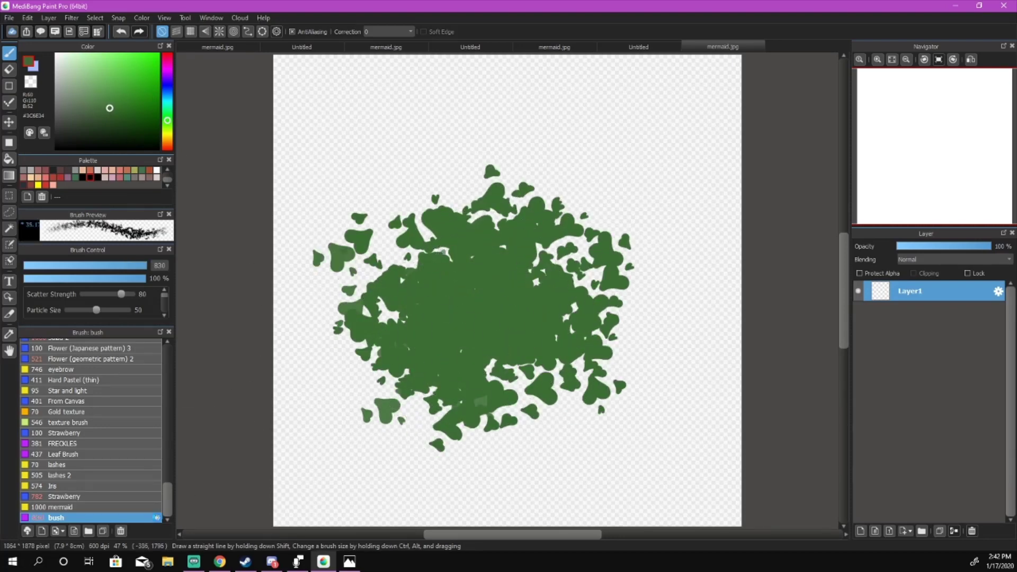
# Lower the bush brush's scatter strength in its settings.
pyautogui.click(157, 518)
pyautogui.moveTo(571, 304)
pyautogui.mouseDown()
pyautogui.moveTo(536, 304)
pyautogui.moveTo(563, 319)
pyautogui.moveTo(504, 320)
pyautogui.moveTo(540, 320)
pyautogui.moveTo(557, 413)
pyautogui.mouseUp()
pyautogui.click(599, 459)
pyautogui.scroll(-3, 477, 310)
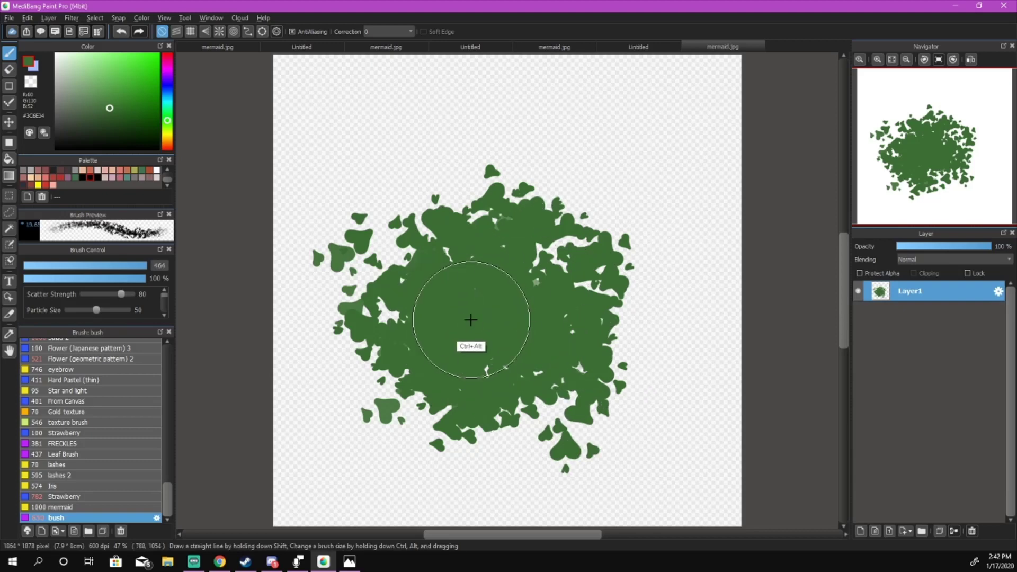
# Shade the bush with lighter green highlights on top and darker green below.
pyautogui.click(113, 85)
pyautogui.moveTo(476, 286)
pyautogui.mouseDown()
pyautogui.moveTo(588, 302)
pyautogui.moveTo(435, 280)
pyautogui.moveTo(398, 263)
pyautogui.mouseUp()
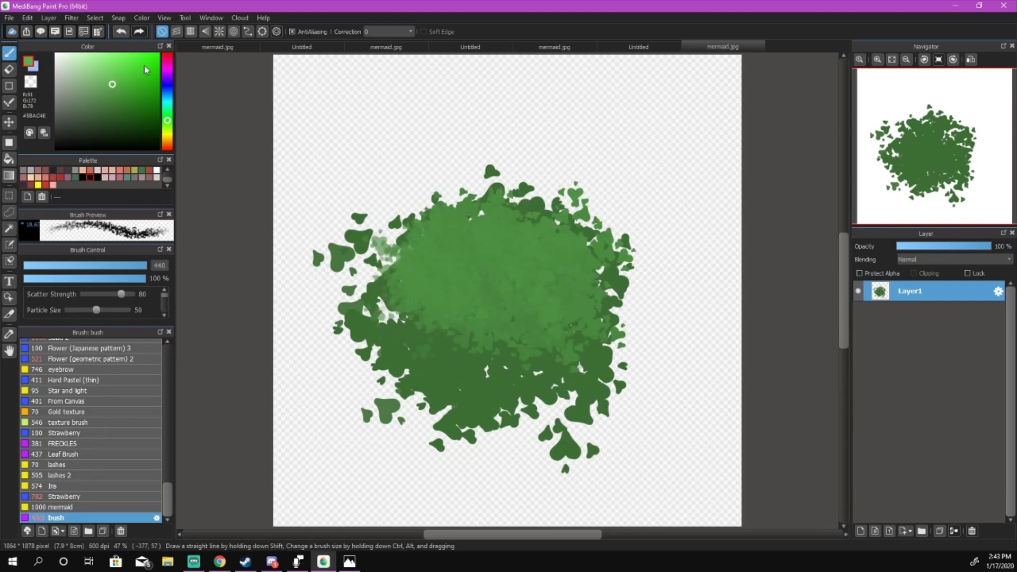
pyautogui.click(111, 76)
pyautogui.moveTo(477, 199)
pyautogui.mouseDown()
pyautogui.moveTo(523, 236)
pyautogui.moveTo(541, 160)
pyautogui.mouseUp()
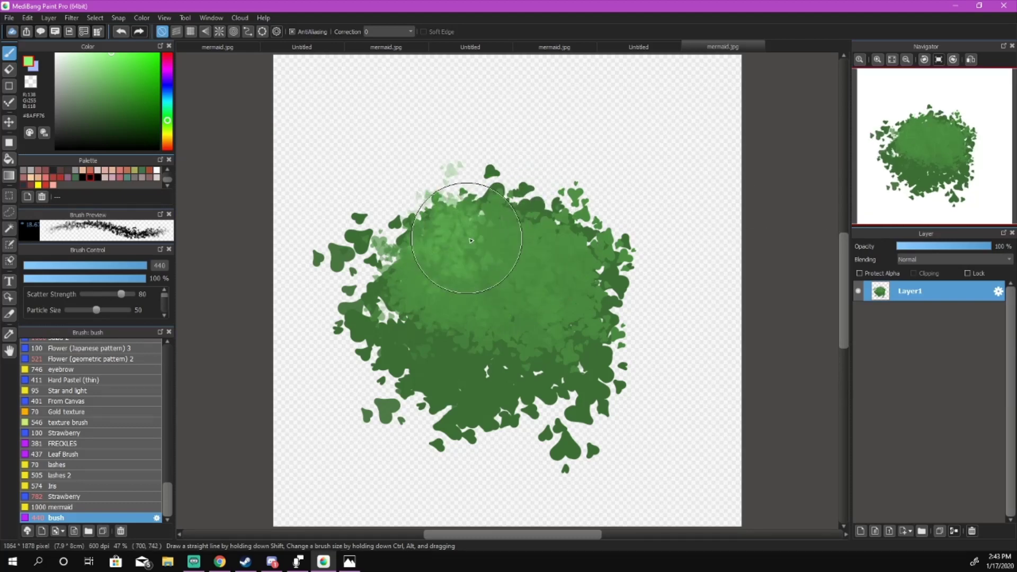
pyautogui.moveTo(453, 175); pyautogui.dragTo(490, 251)
pyautogui.click(110, 107)
pyautogui.moveTo(477, 342)
pyautogui.mouseDown()
pyautogui.moveTo(510, 374)
pyautogui.moveTo(589, 310)
pyautogui.mouseUp()
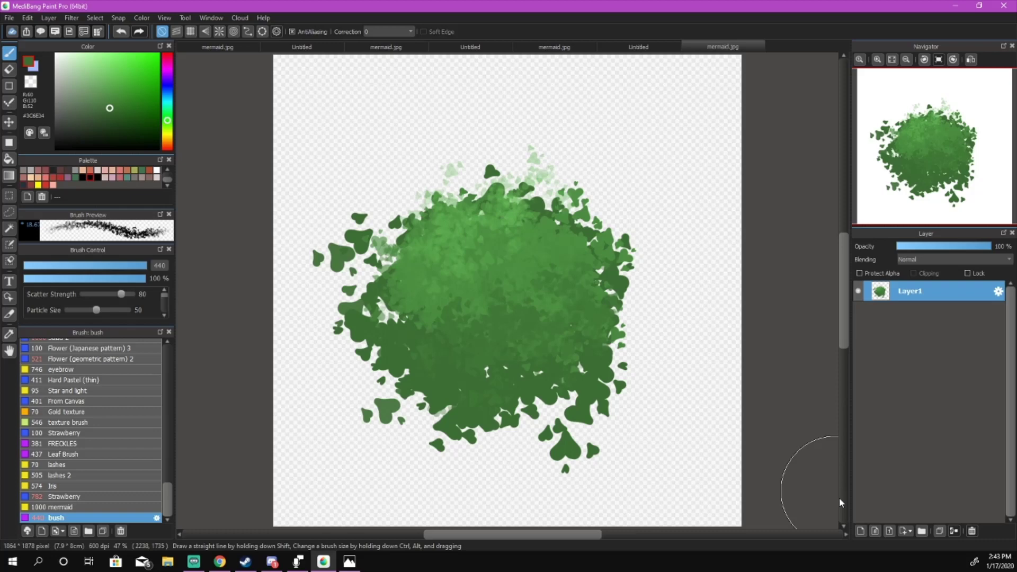
# Clear the bush and draw a filled red circle on Layer1.
pyautogui.press('Delete')
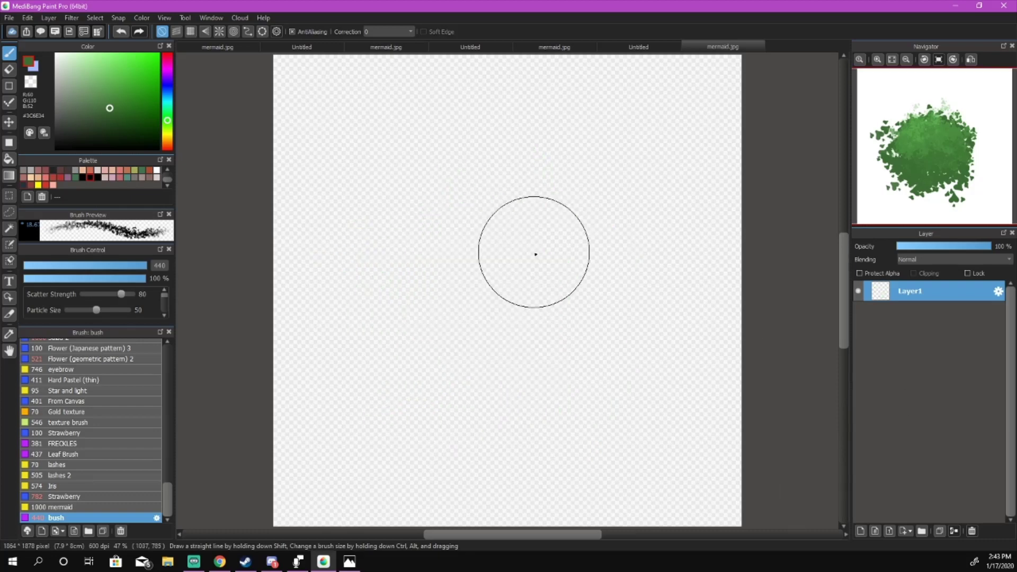
pyautogui.moveTo(170, 493); pyautogui.dragTo(170, 346)
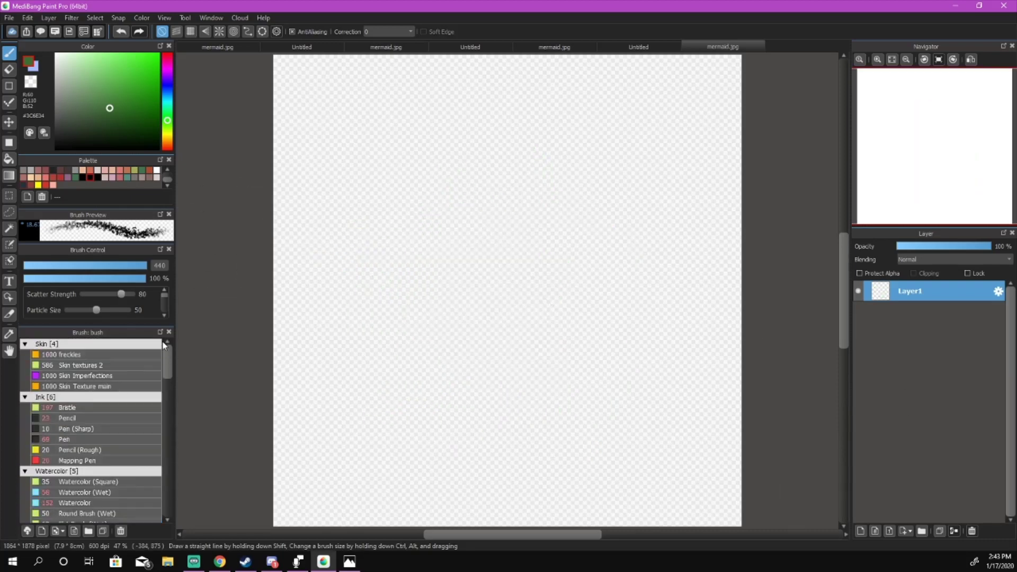
pyautogui.click(103, 417)
pyautogui.click(159, 56)
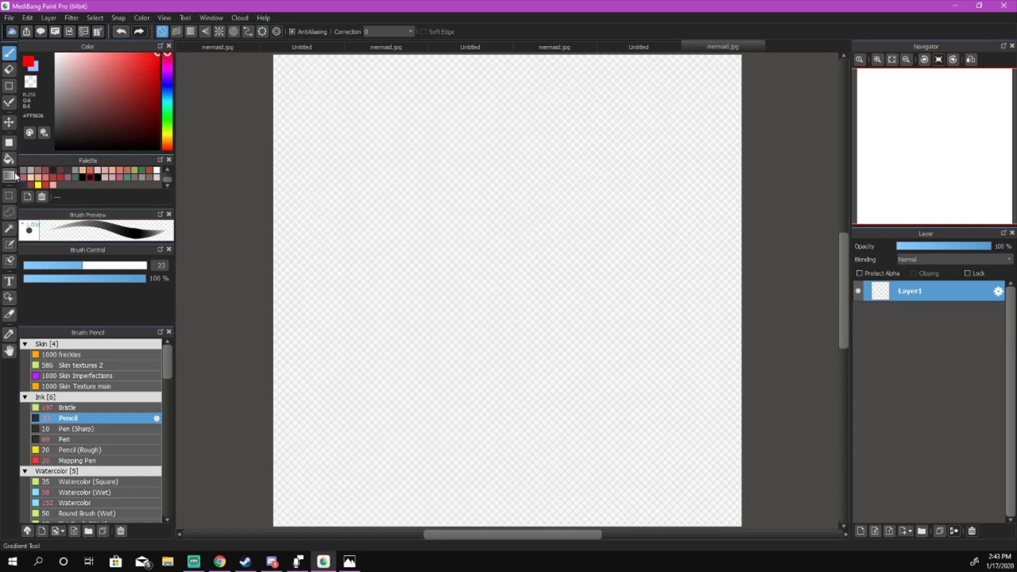
pyautogui.click(9, 143)
pyautogui.moveTo(422, 196); pyautogui.dragTo(651, 389)
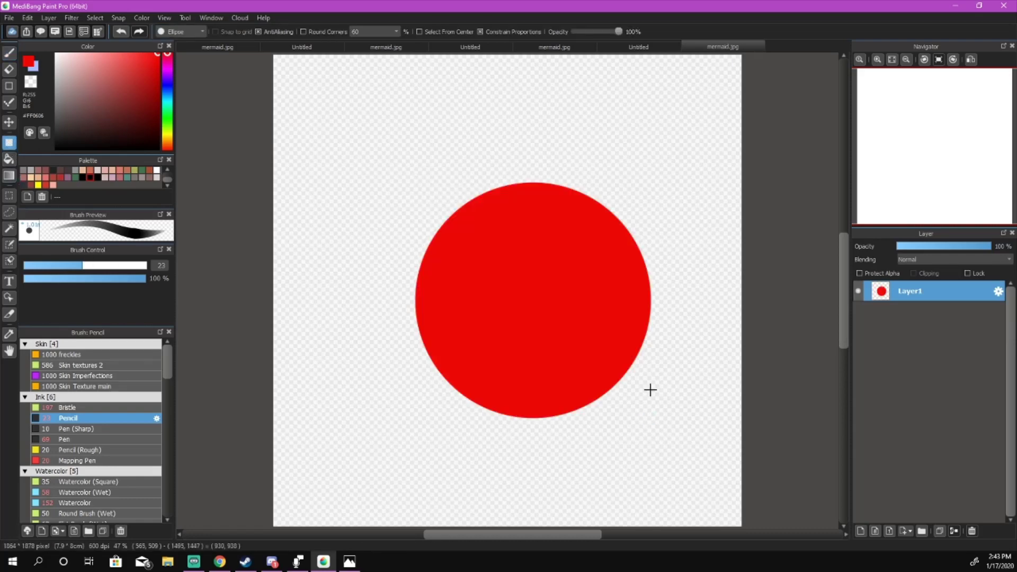
# Draw an overlapping blue circle on a new Layer2 and move it below Layer1.
pyautogui.click(860, 531)
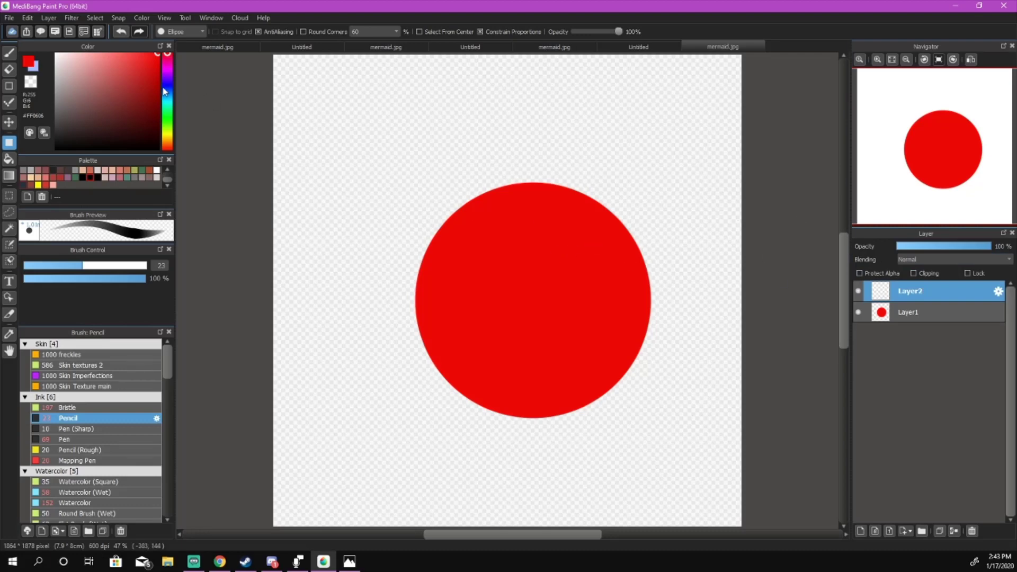
pyautogui.press('x')
pyautogui.moveTo(315, 161); pyautogui.dragTo(586, 295)
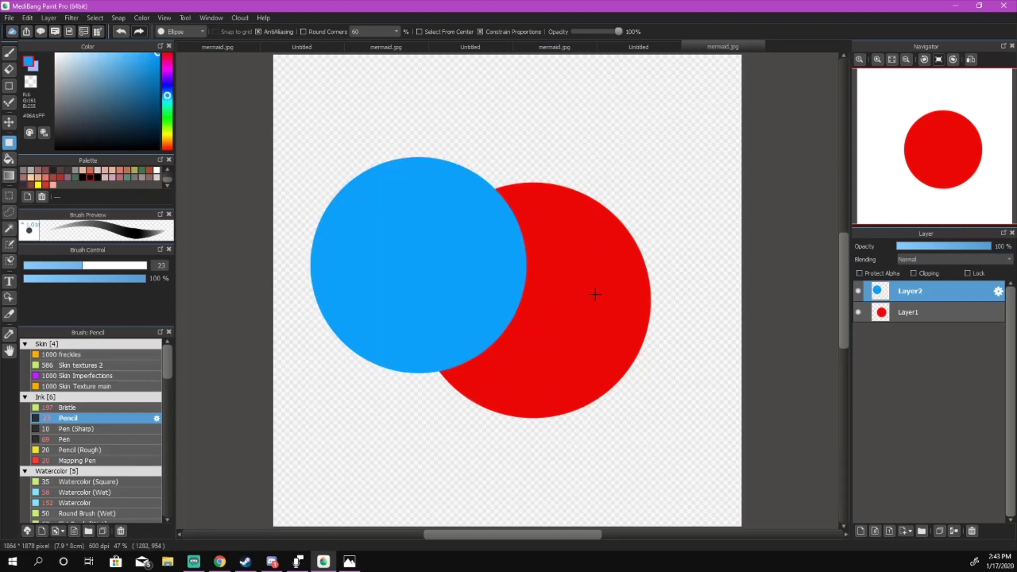
pyautogui.moveTo(910, 291)
pyautogui.mouseDown()
pyautogui.moveTo(931, 322)
pyautogui.moveTo(930, 286)
pyautogui.mouseUp()
# After trying watercolor edge effects, rename Layer2 'blue' with effect None and Protect Alpha on.
pyautogui.doubleClick(928, 295)
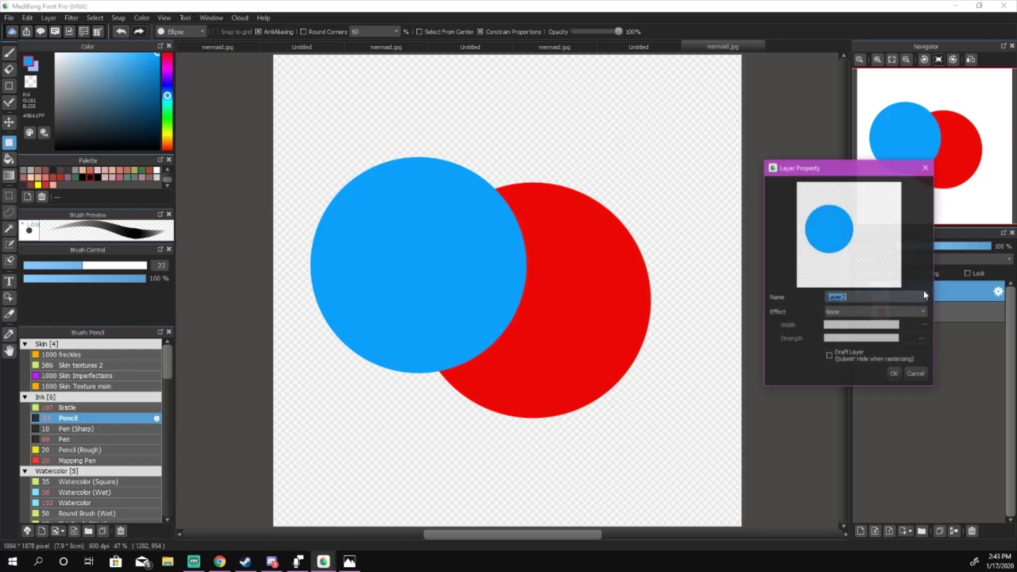
pyautogui.click(856, 313)
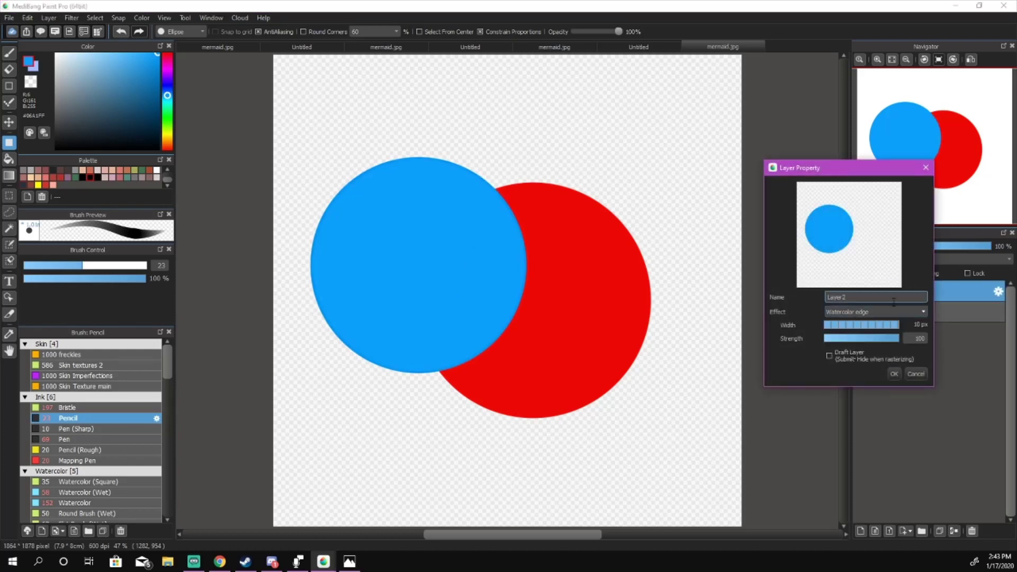
pyautogui.click(877, 312)
pyautogui.click(875, 332)
pyautogui.write('blue')
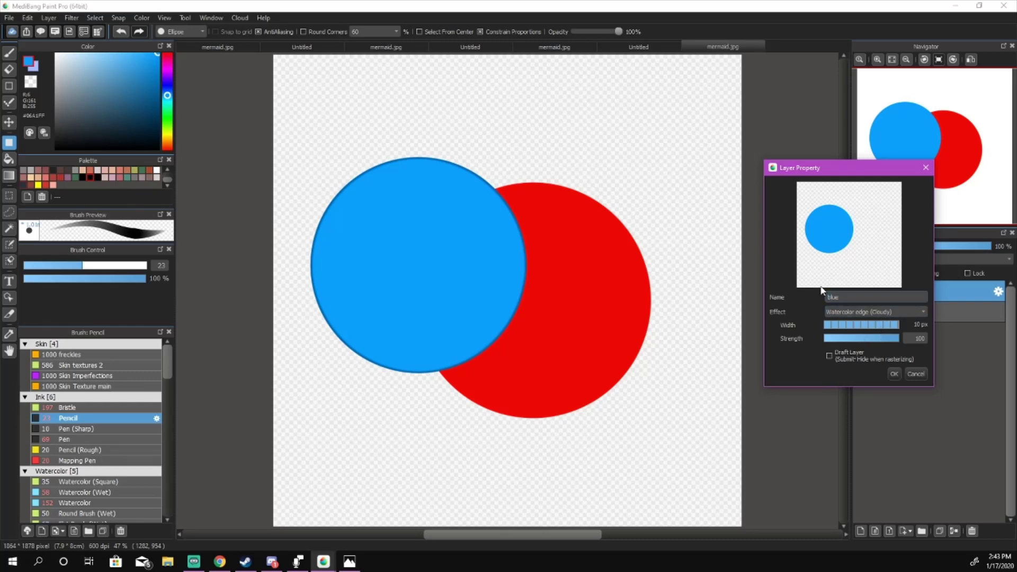
pyautogui.click(877, 312)
pyautogui.click(894, 375)
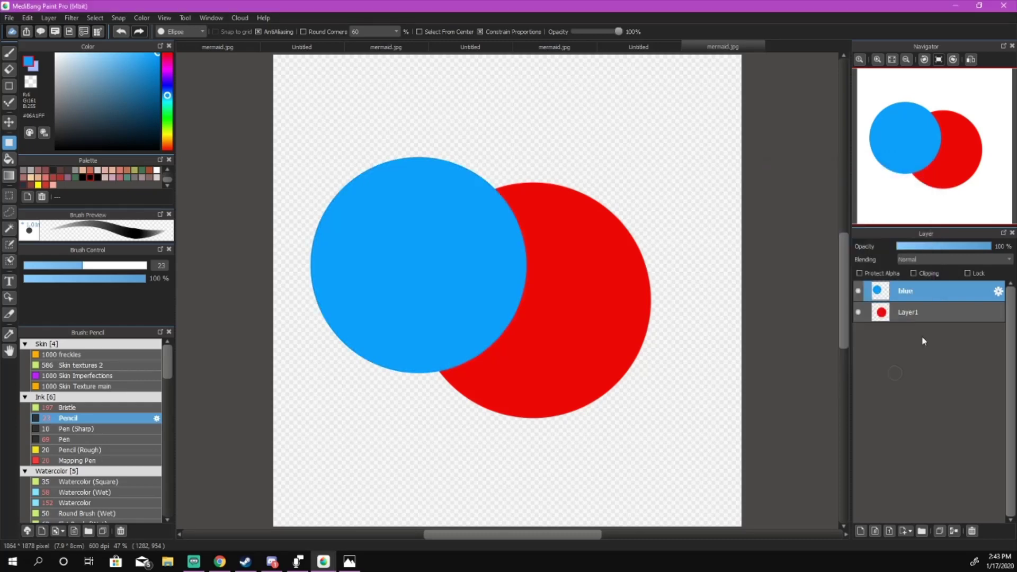
pyautogui.click(875, 274)
# Test Protect Alpha by painting large purple strokes over the blue circle, then undo them.
pyautogui.click(167, 73)
pyautogui.click(434, 215)
pyautogui.hotkey('ctrl', 'z')
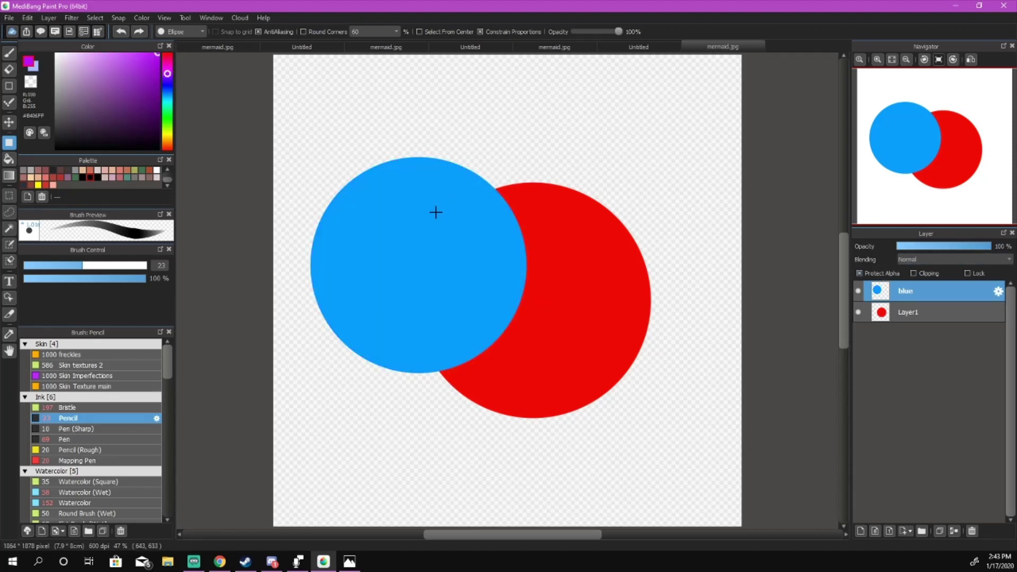
pyautogui.press('b')
pyautogui.moveTo(277, 334); pyautogui.dragTo(334, 334)
pyautogui.moveTo(318, 350); pyautogui.dragTo(509, 120)
pyautogui.moveTo(525, 183); pyautogui.dragTo(382, 373)
pyautogui.moveTo(445, 374); pyautogui.dragTo(564, 239)
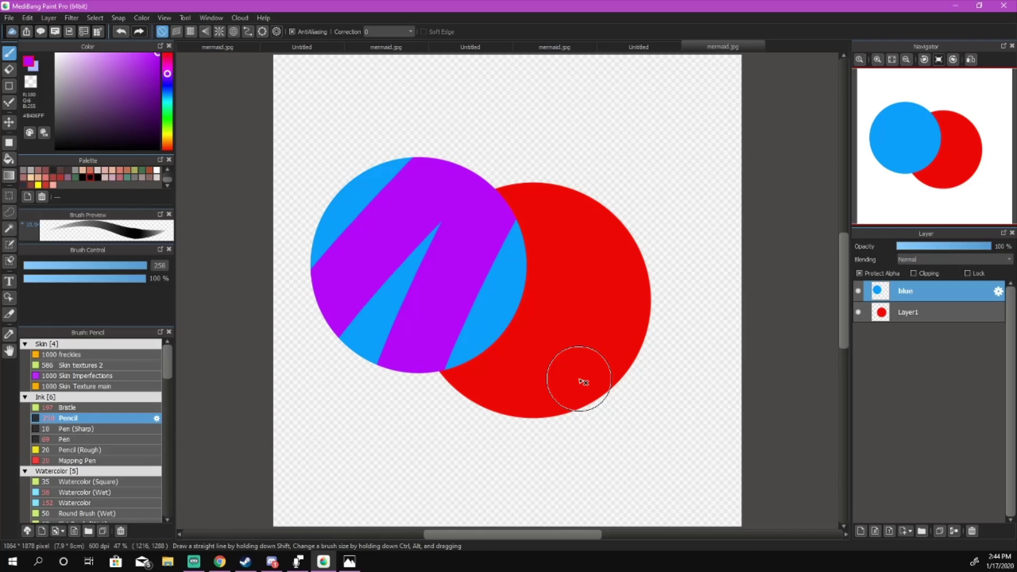
pyautogui.moveTo(493, 183); pyautogui.dragTo(557, 119)
pyautogui.moveTo(461, 143); pyautogui.dragTo(557, 104)
pyautogui.hotkey('ctrl', 'z')
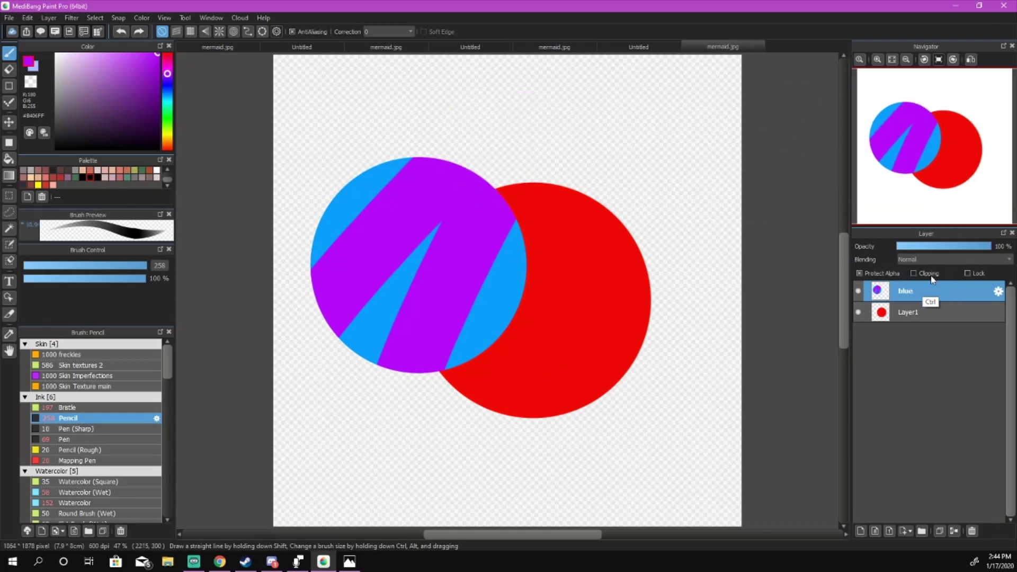
pyautogui.hotkey('ctrl', 'z')
pyautogui.hotkey('ctrl', 'z')
pyautogui.hotkey('ctrl', 'z')
# Test Clipping with purple strokes, undo it, and set blue layer blending to Multiply.
pyautogui.click(929, 274)
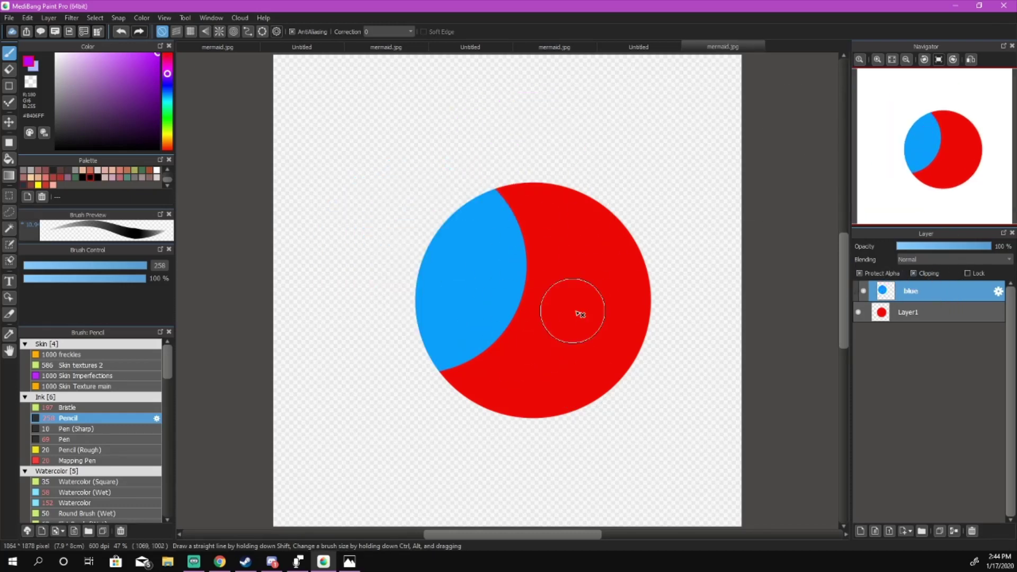
pyautogui.moveTo(381, 191); pyautogui.dragTo(493, 254)
pyautogui.moveTo(493, 255); pyautogui.dragTo(404, 374)
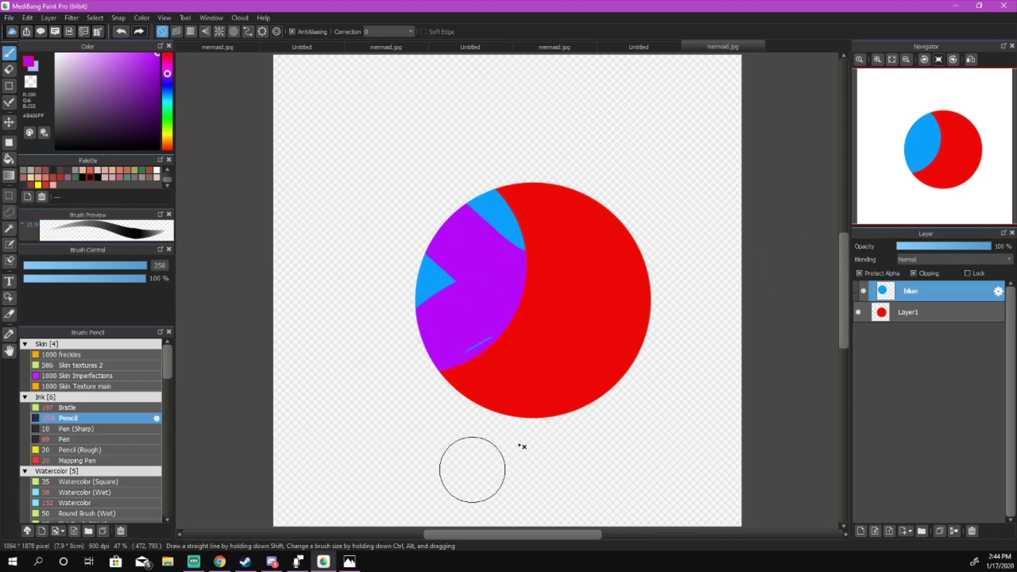
pyautogui.hotkey('ctrl', 'z')
pyautogui.moveTo(497, 227); pyautogui.dragTo(509, 254)
pyautogui.hotkey('ctrl', 'z')
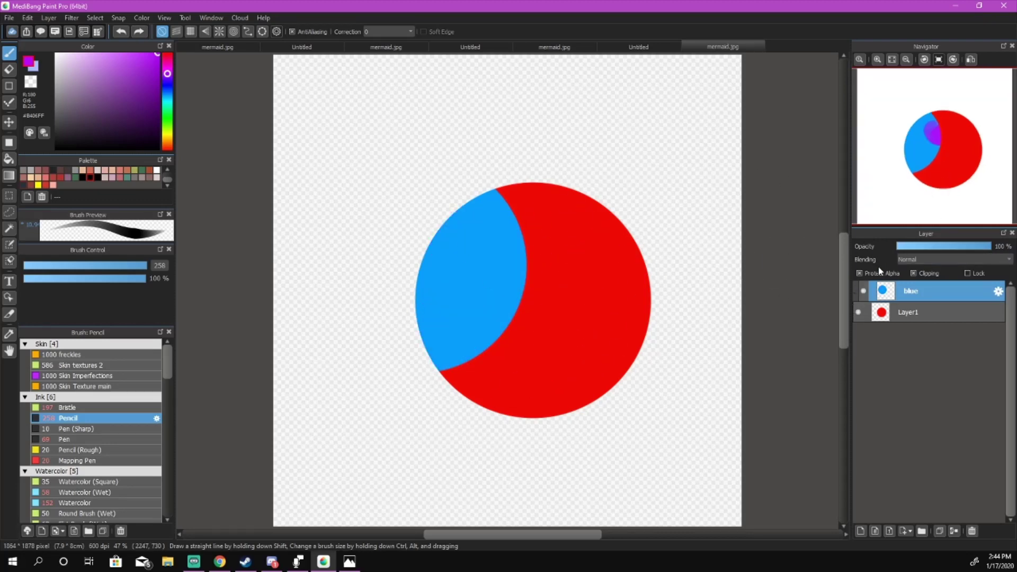
pyautogui.moveTo(614, 252)
pyautogui.mouseDown()
pyautogui.moveTo(429, 350)
pyautogui.moveTo(644, 270)
pyautogui.mouseUp()
pyautogui.moveTo(445, 198); pyautogui.dragTo(605, 183)
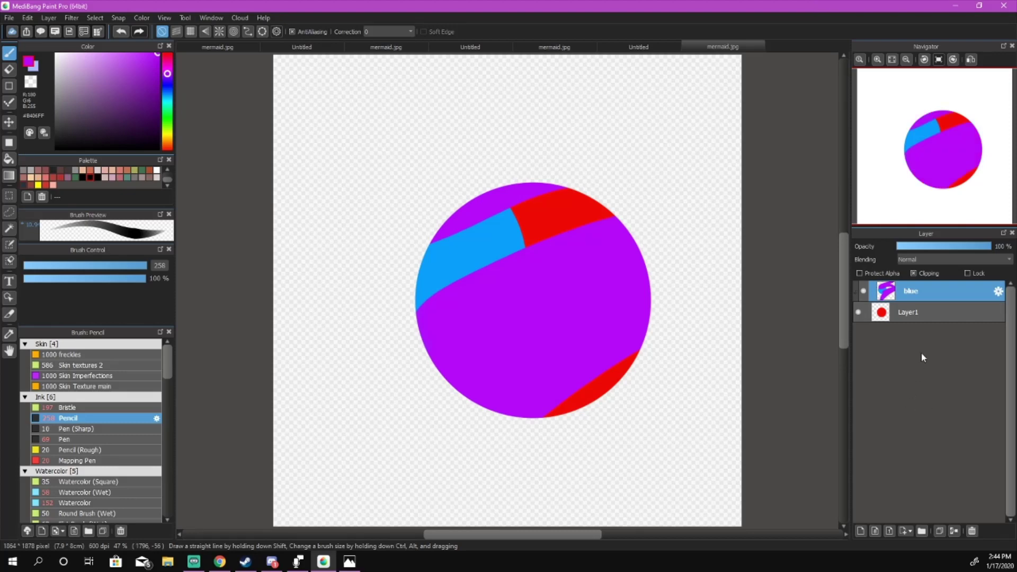
pyautogui.hotkey('ctrl', 'z')
pyautogui.hotkey('ctrl', 'z')
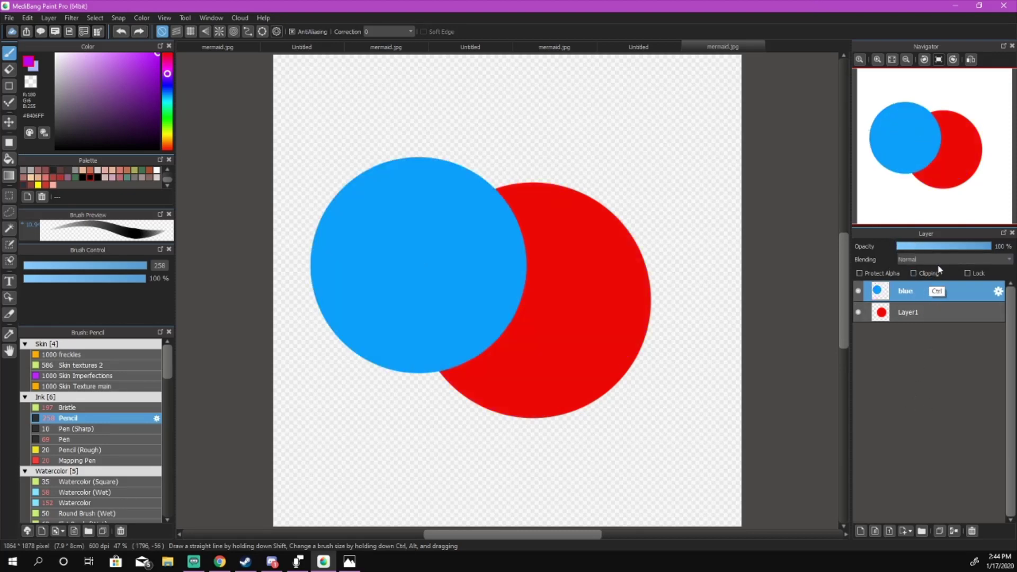
pyautogui.click(947, 259)
pyautogui.click(954, 280)
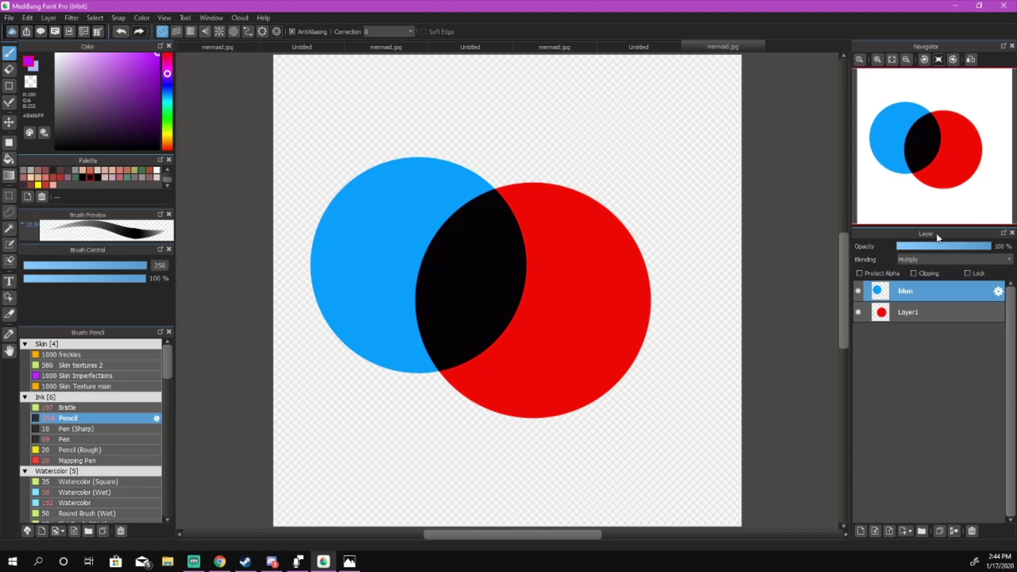
# Cycle the blue layer's blending modes, starting with Add, through to Brightness.
pyautogui.click(948, 260)
pyautogui.click(915, 339)
pyautogui.scroll(-1, 951, 265)
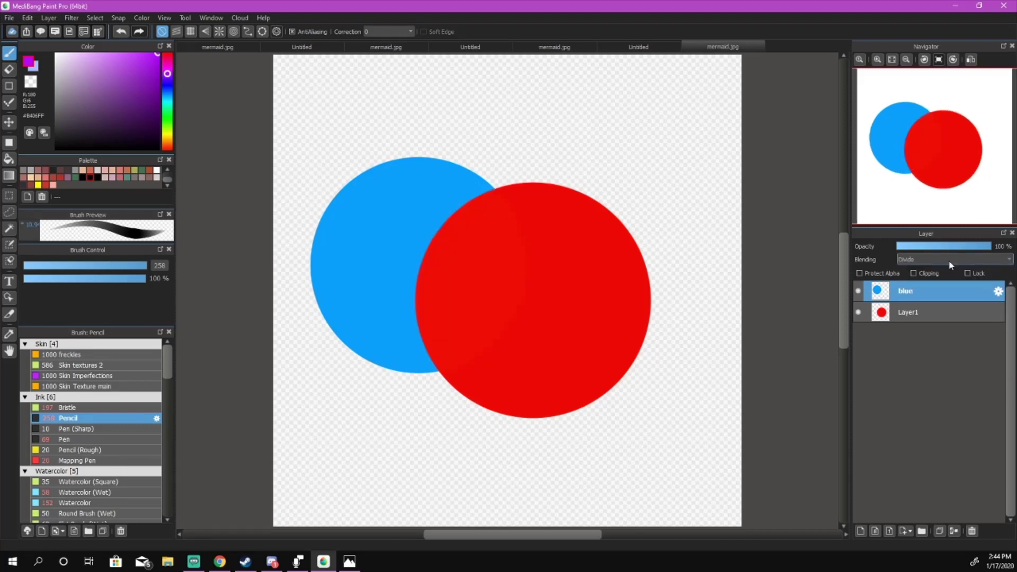
pyautogui.scroll(-1, 951, 265)
pyautogui.scroll(-1, 949, 258)
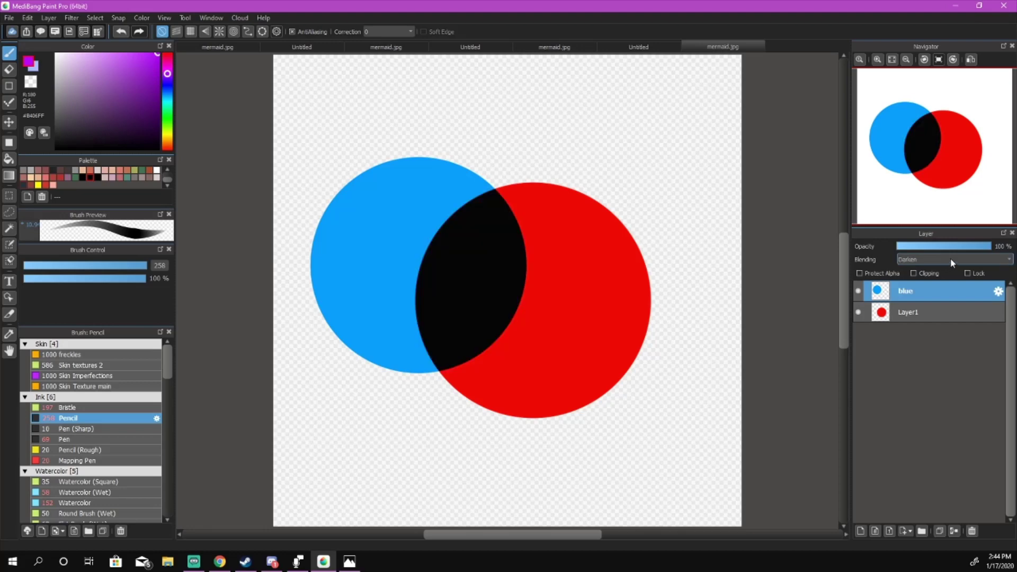
pyautogui.scroll(-1, 949, 258)
pyautogui.scroll(-1, 950, 258)
pyautogui.scroll(-1, 950, 259)
pyautogui.scroll(-1, 953, 262)
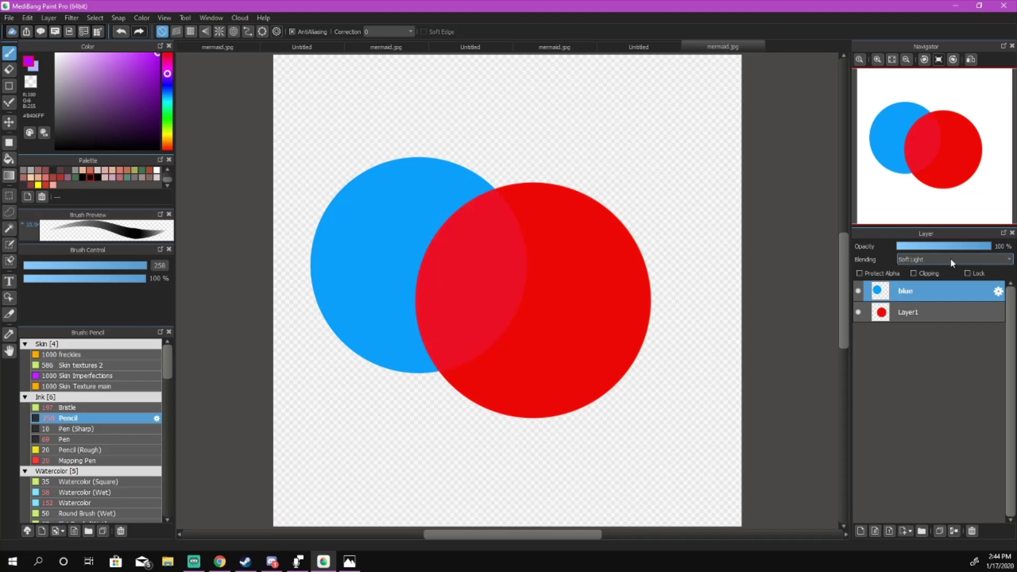
pyautogui.scroll(-1, 952, 263)
pyautogui.scroll(-1, 952, 263)
pyautogui.scroll(-1, 951, 263)
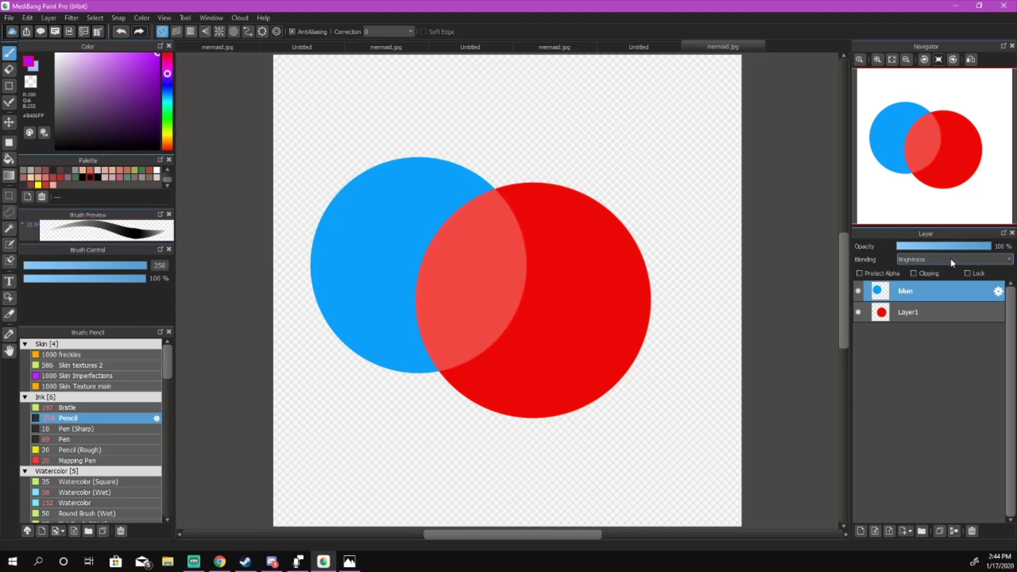
pyautogui.scroll(-1, 951, 263)
pyautogui.scroll(-1, 951, 262)
# Add Layer3 above the blue layer and paint a black squiggle and a grey stroke across the circles.
pyautogui.click(878, 531)
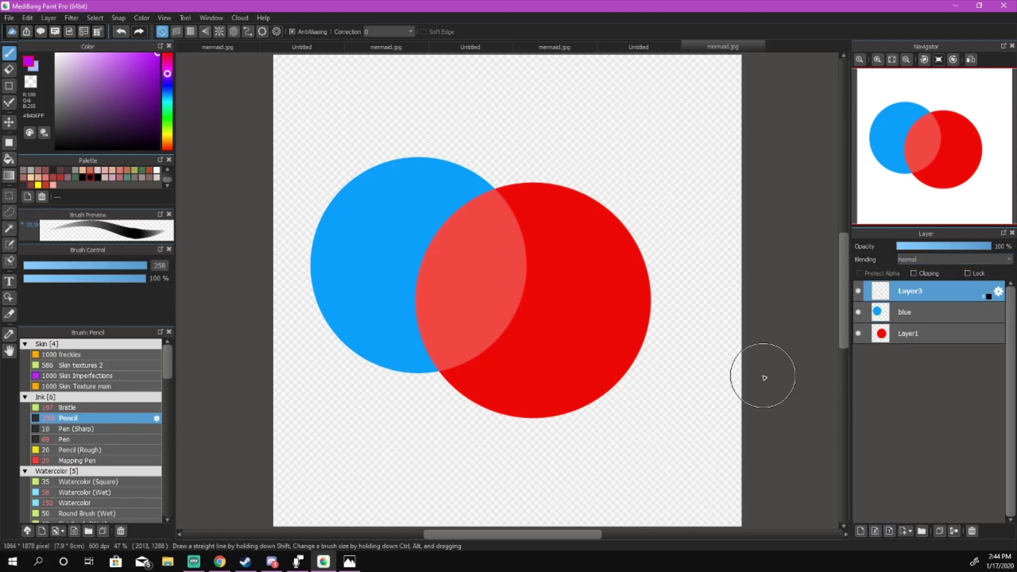
pyautogui.moveTo(342, 291); pyautogui.dragTo(684, 239)
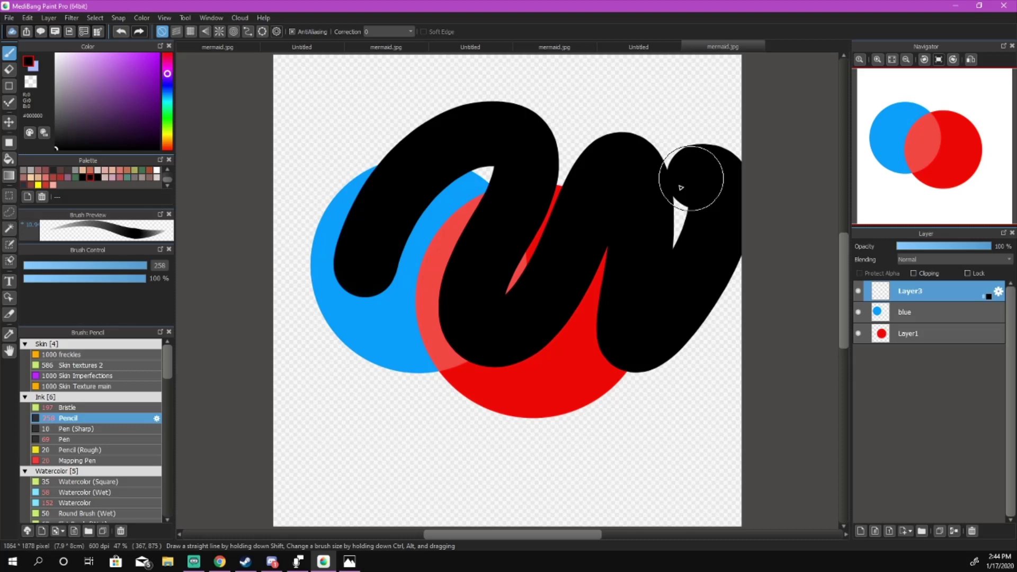
pyautogui.moveTo(286, 270)
pyautogui.mouseDown()
pyautogui.moveTo(366, 213)
pyautogui.moveTo(725, 236)
pyautogui.mouseUp()
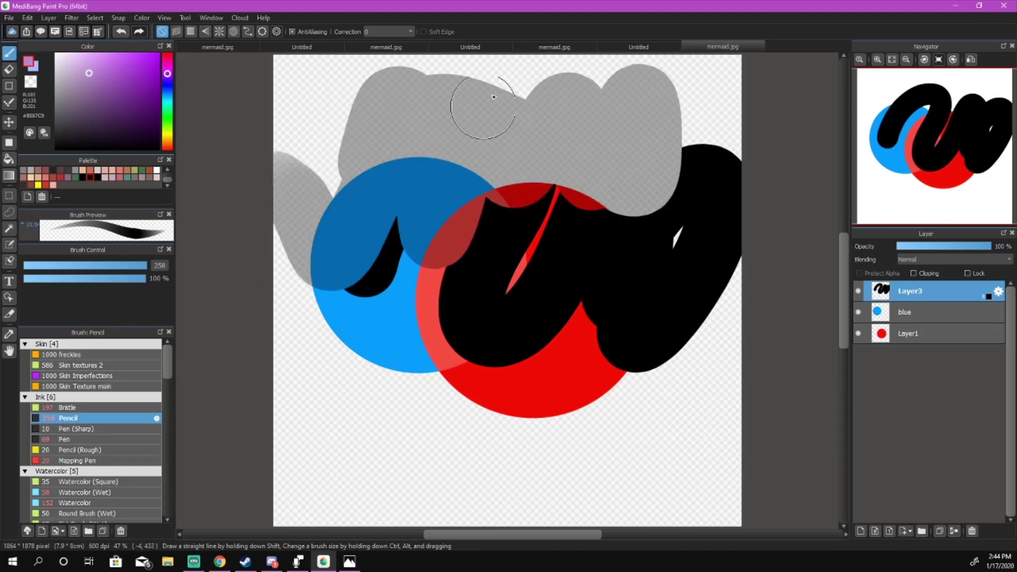